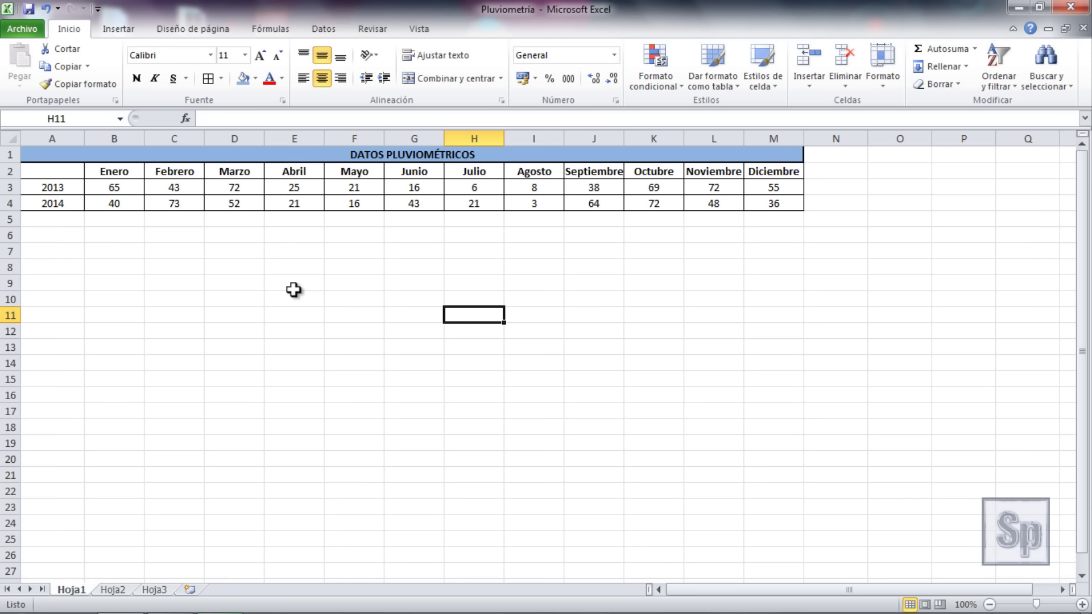
# Show the Insertar ribbon options for adding charts to the rainfall workbook.
pyautogui.click(112, 27)
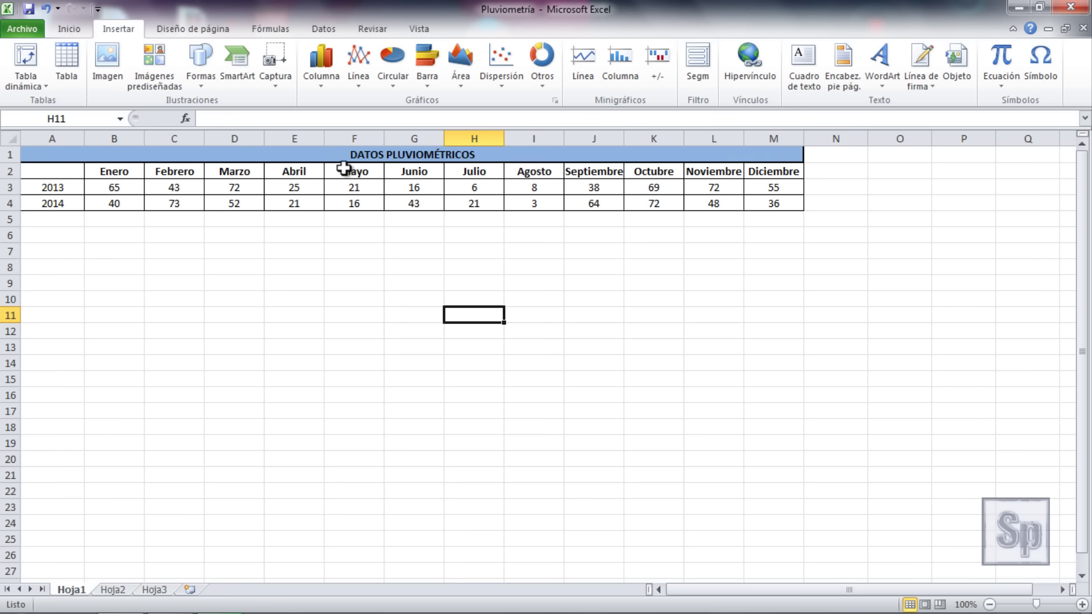
# Insert an empty 2-D clustered column chart from the Columna gallery.
pyautogui.click(323, 87)
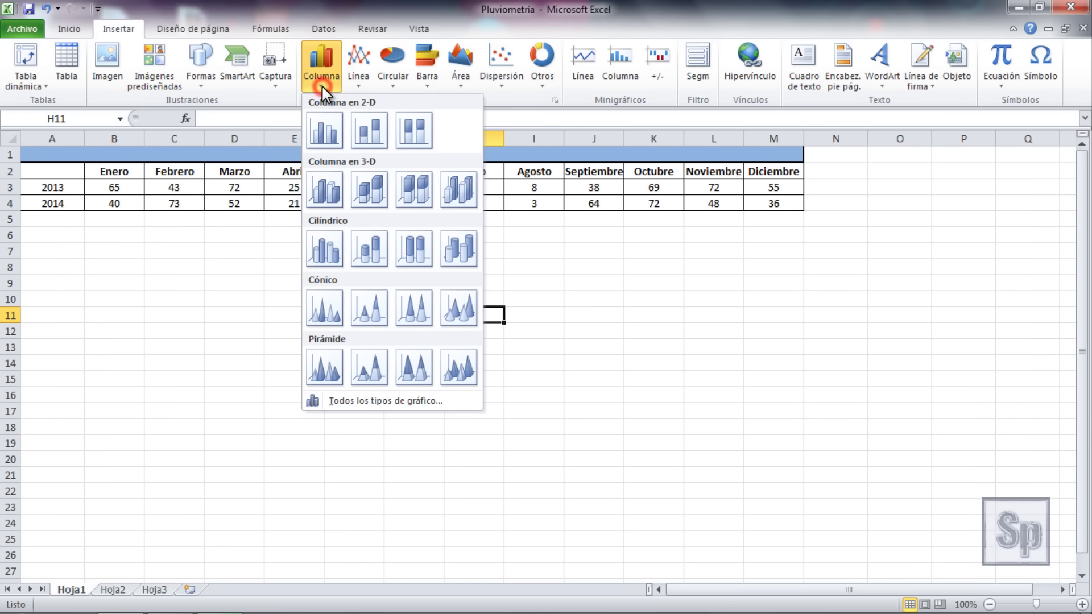
pyautogui.click(324, 139)
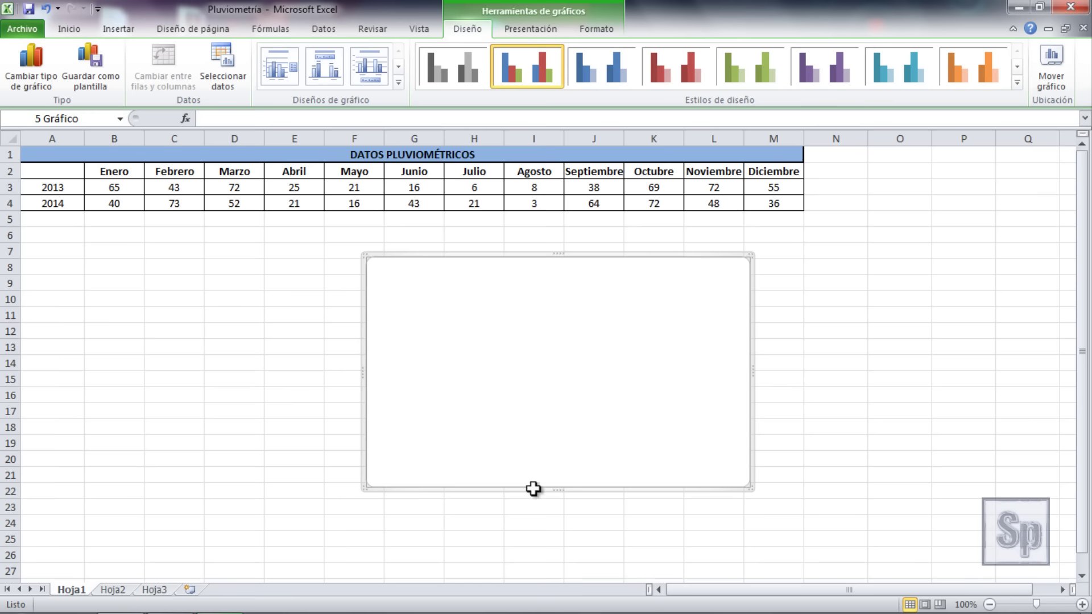
# Move and resize the empty chart to span roughly columns E–L, rows 7–23, under the table.
pyautogui.moveTo(530, 402)
pyautogui.mouseDown()
pyautogui.moveTo(368, 417)
pyautogui.moveTo(501, 404)
pyautogui.mouseUp()
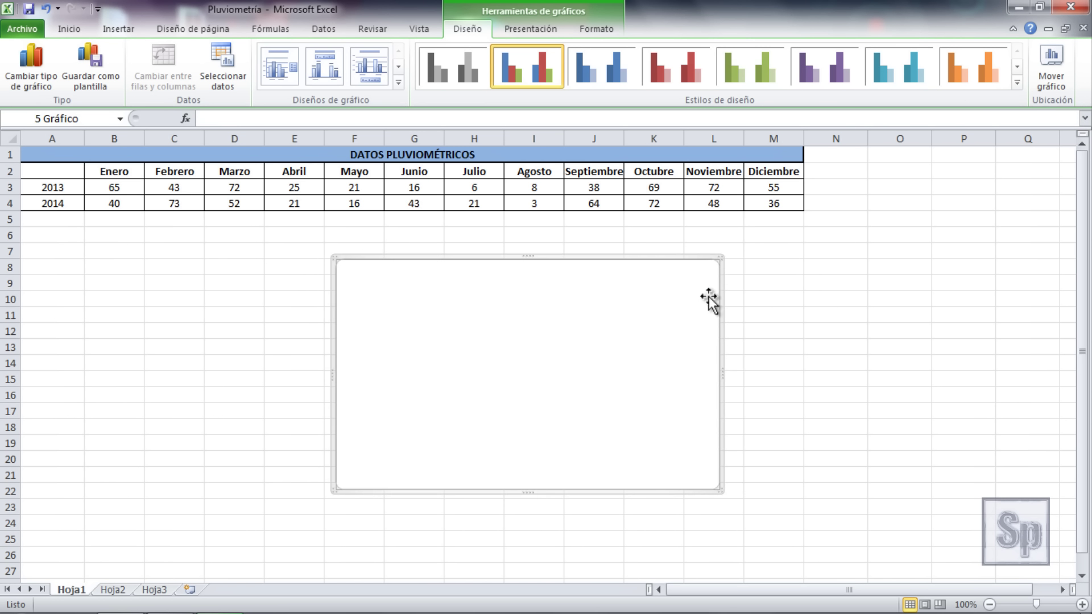
pyautogui.moveTo(718, 259)
pyautogui.mouseDown()
pyautogui.moveTo(805, 229)
pyautogui.moveTo(745, 266)
pyautogui.mouseUp()
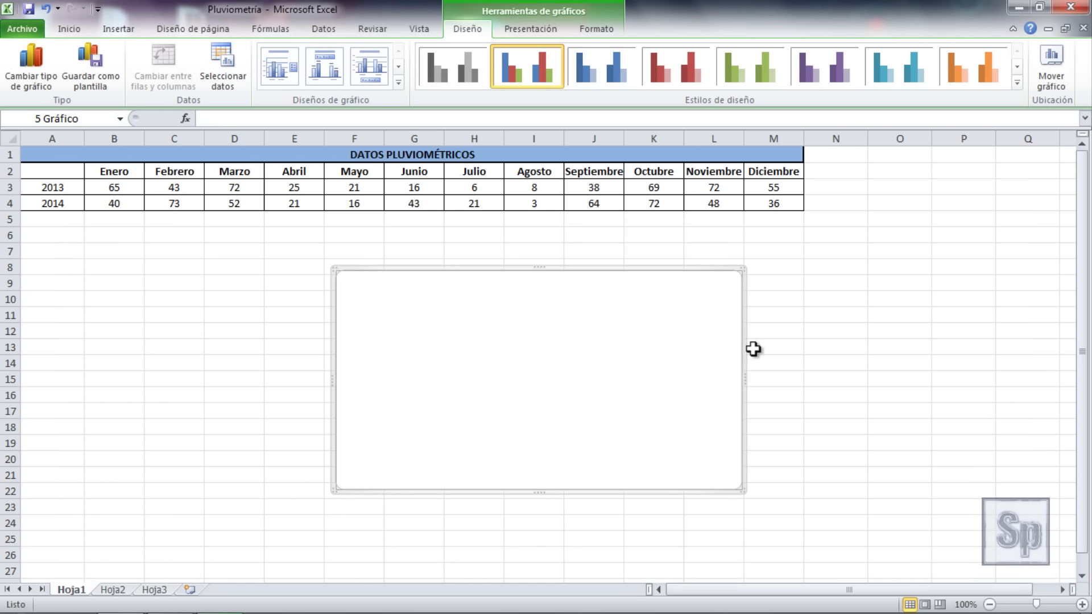
pyautogui.moveTo(743, 378); pyautogui.dragTo(802, 375)
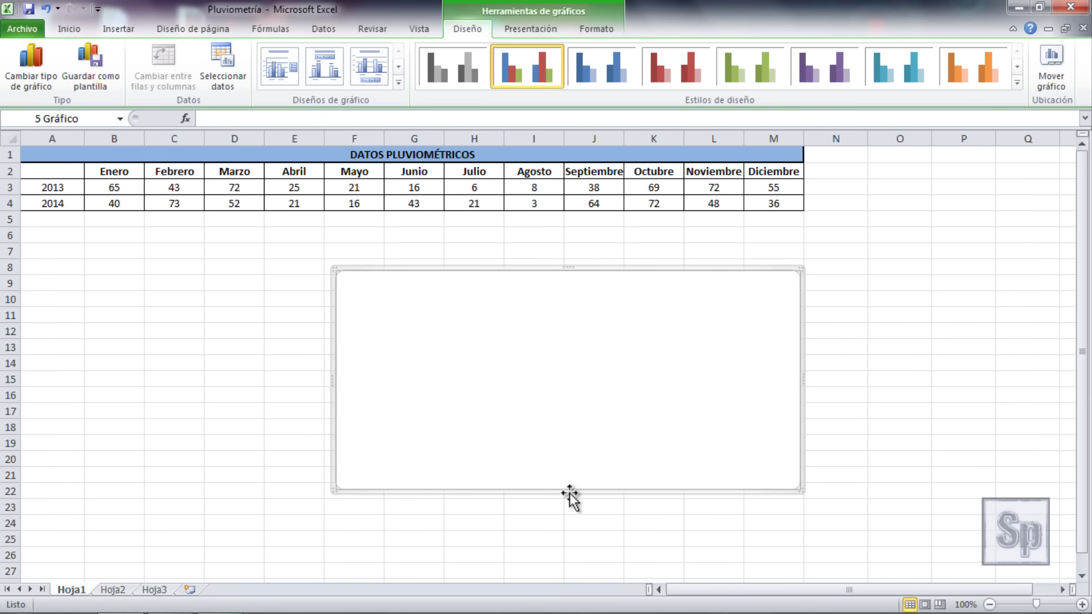
pyautogui.moveTo(569, 492); pyautogui.dragTo(577, 522)
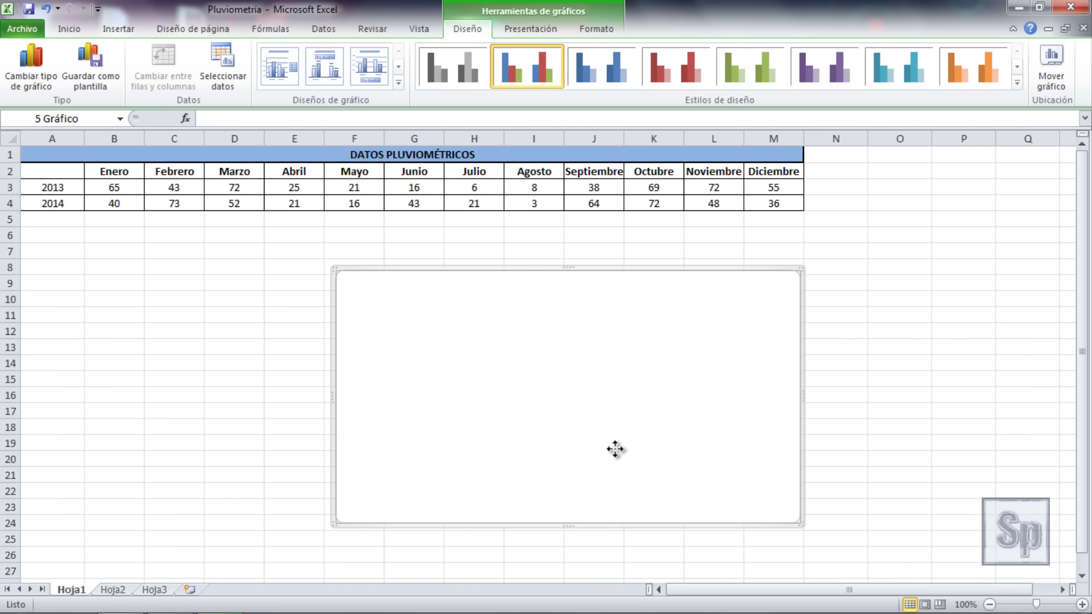
pyautogui.moveTo(614, 449); pyautogui.dragTo(576, 425)
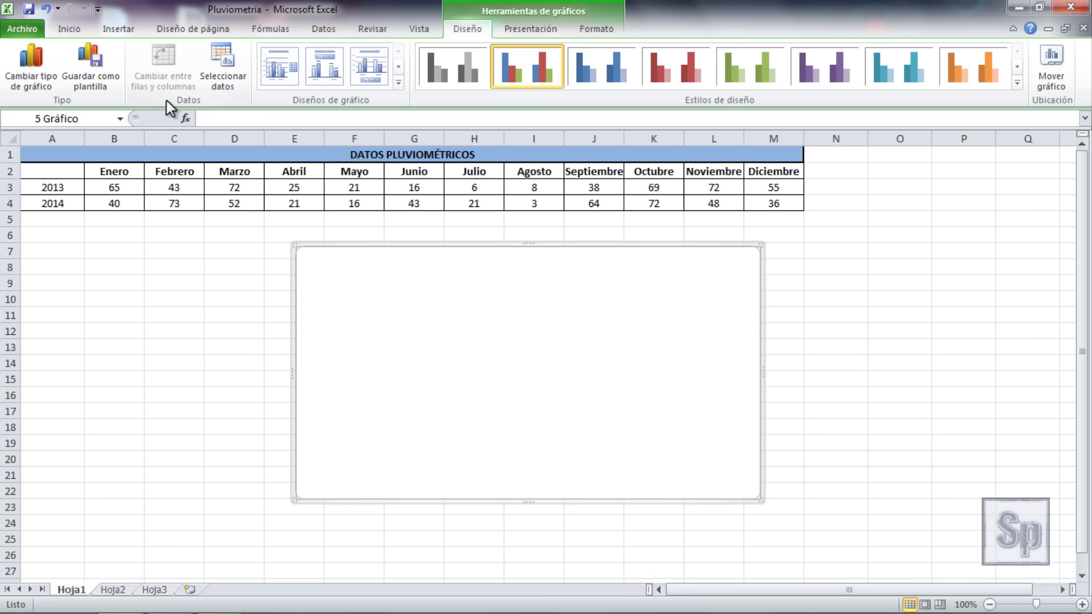
# Set the chart data range to the 2013 row Hoja1!$B$3:$M$3 through Seleccionar datos.
pyautogui.click(223, 75)
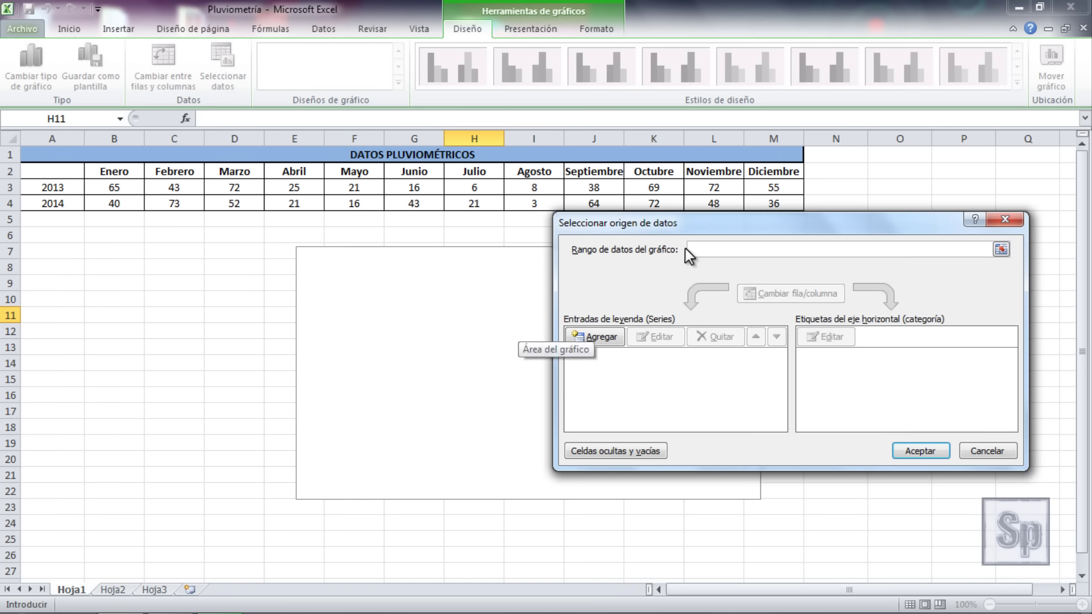
pyautogui.moveTo(739, 223); pyautogui.dragTo(505, 237)
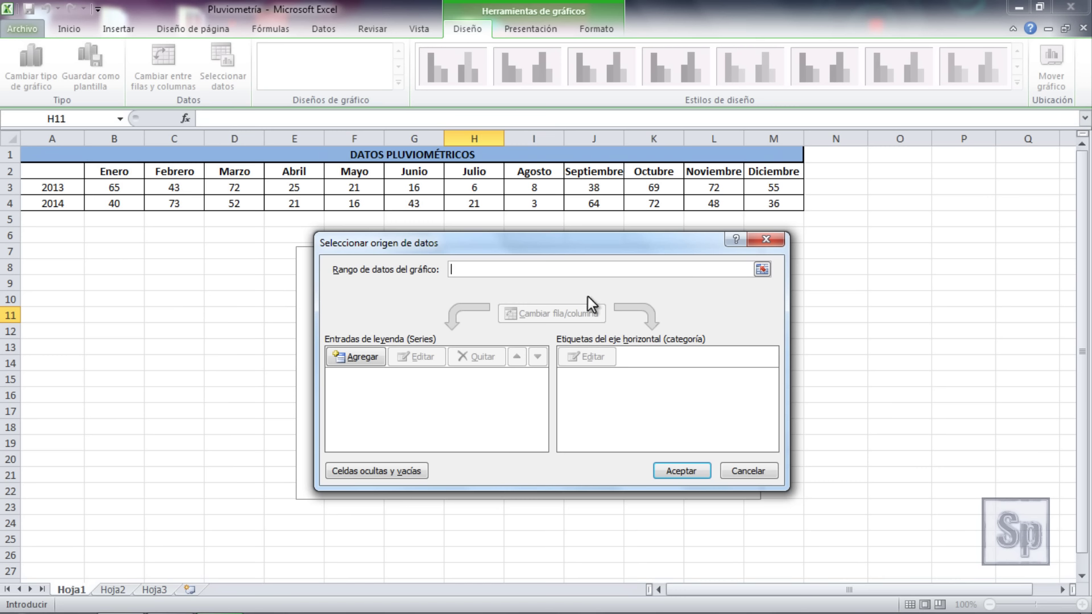
pyautogui.click(762, 270)
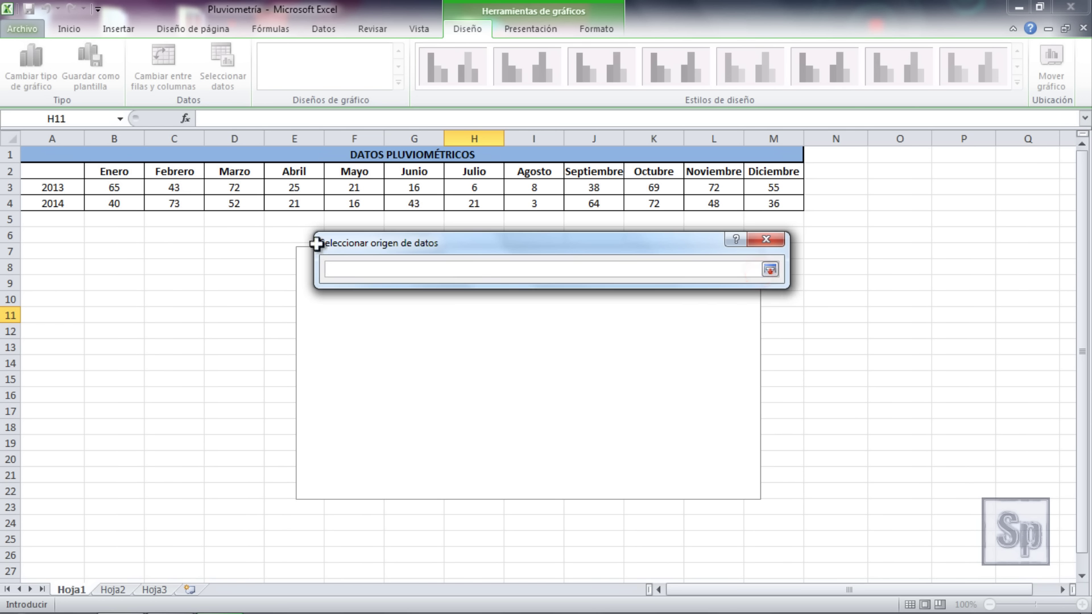
pyautogui.moveTo(120, 189); pyautogui.dragTo(583, 191)
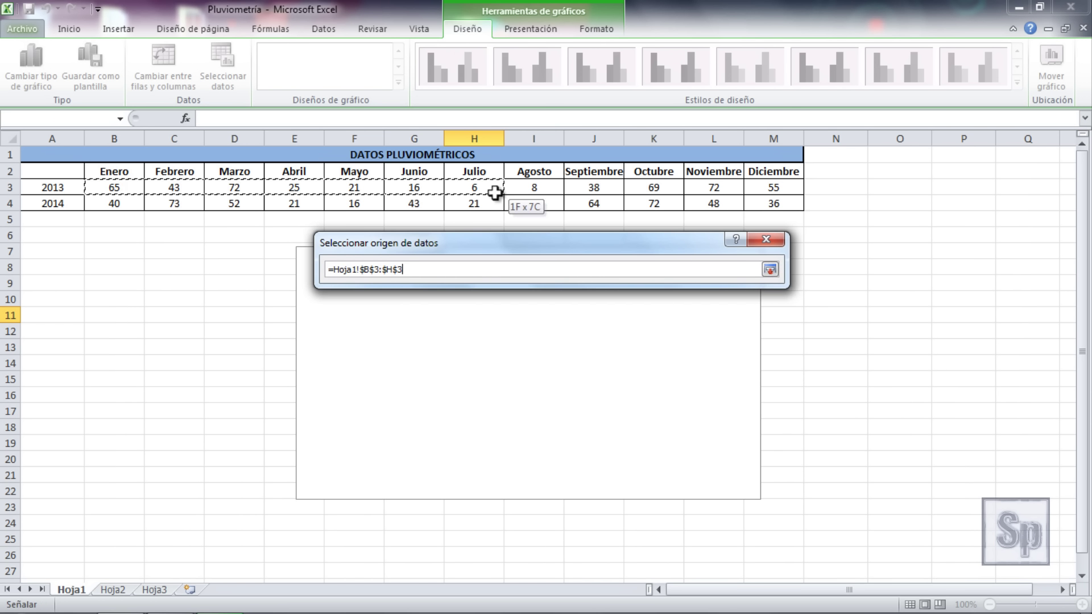
pyautogui.moveTo(583, 191); pyautogui.dragTo(763, 189)
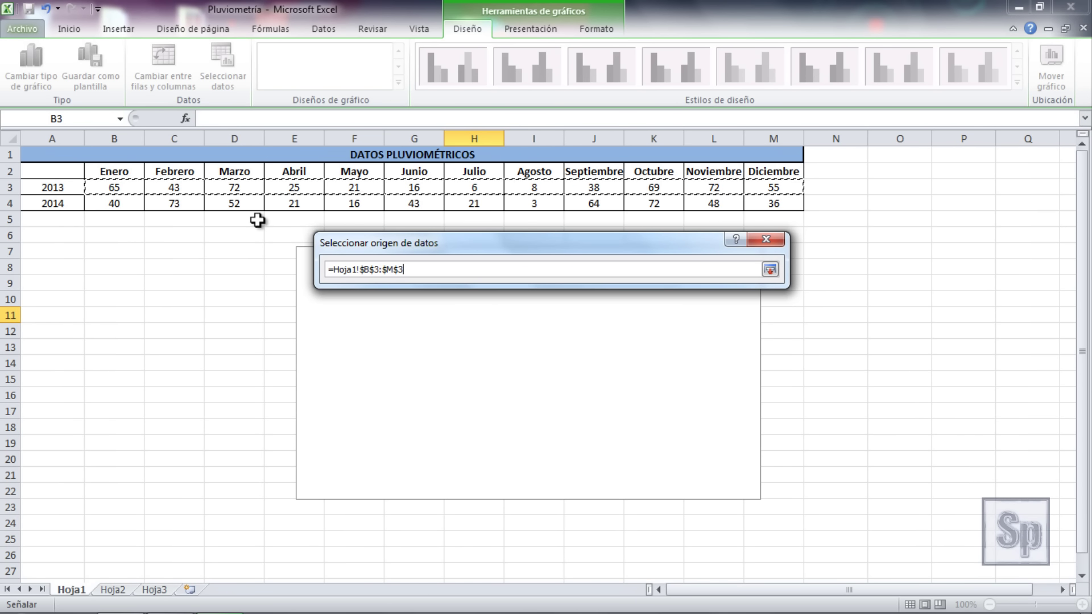
pyautogui.press('Return')
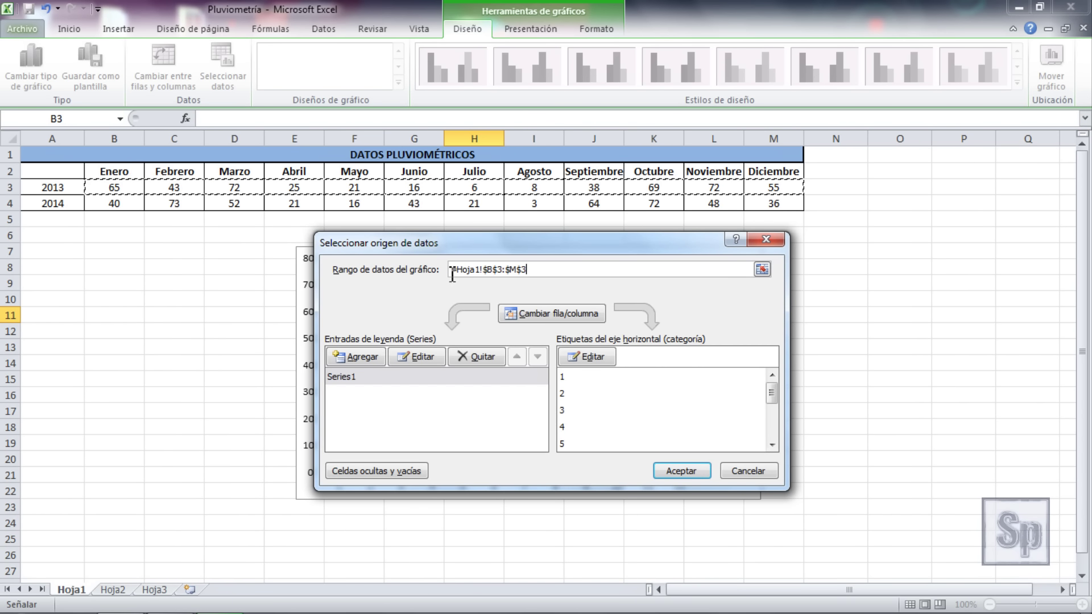
pyautogui.moveTo(558, 244)
pyautogui.mouseDown()
pyautogui.moveTo(975, 347)
pyautogui.moveTo(997, 272)
pyautogui.moveTo(977, 244)
pyautogui.mouseUp()
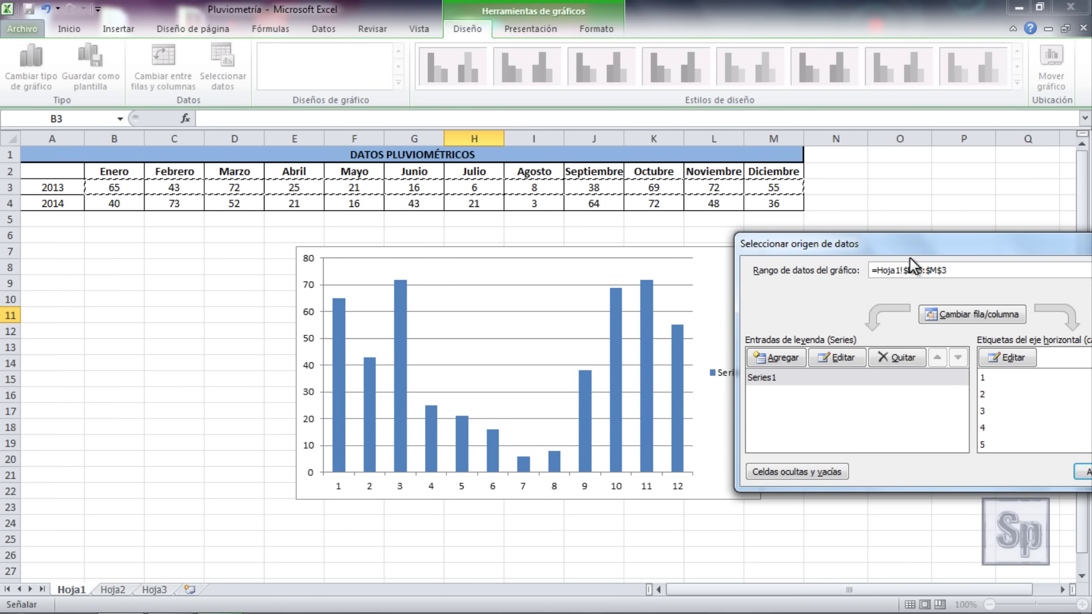
pyautogui.moveTo(910, 246)
pyautogui.mouseDown()
pyautogui.moveTo(821, 261)
pyautogui.moveTo(610, 254)
pyautogui.mouseUp()
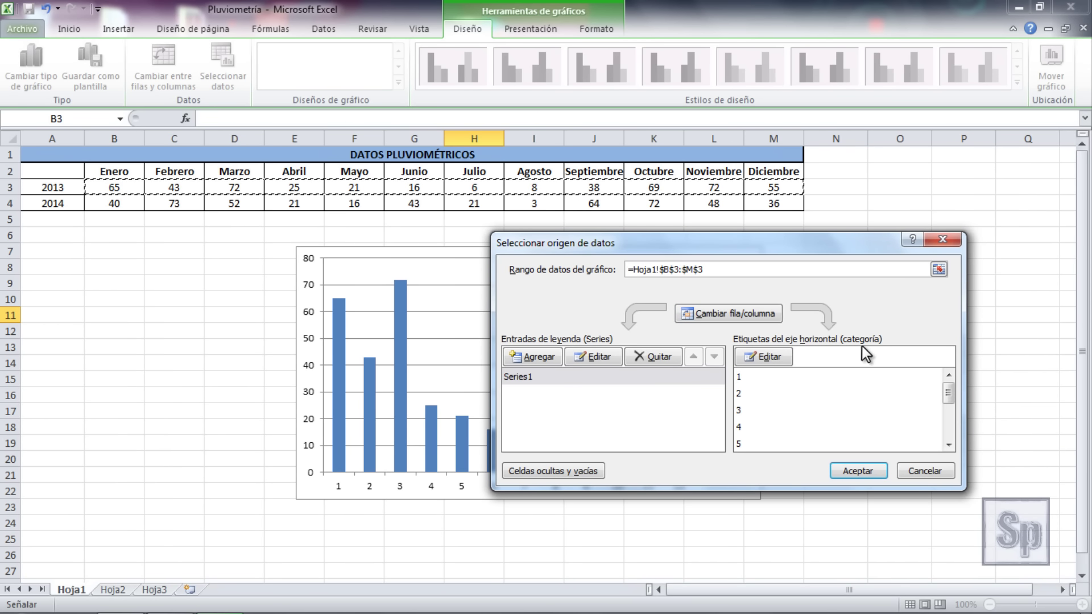
# Use the month headers B2:M2 (Enero to Diciembre) as the horizontal axis labels.
pyautogui.click(772, 363)
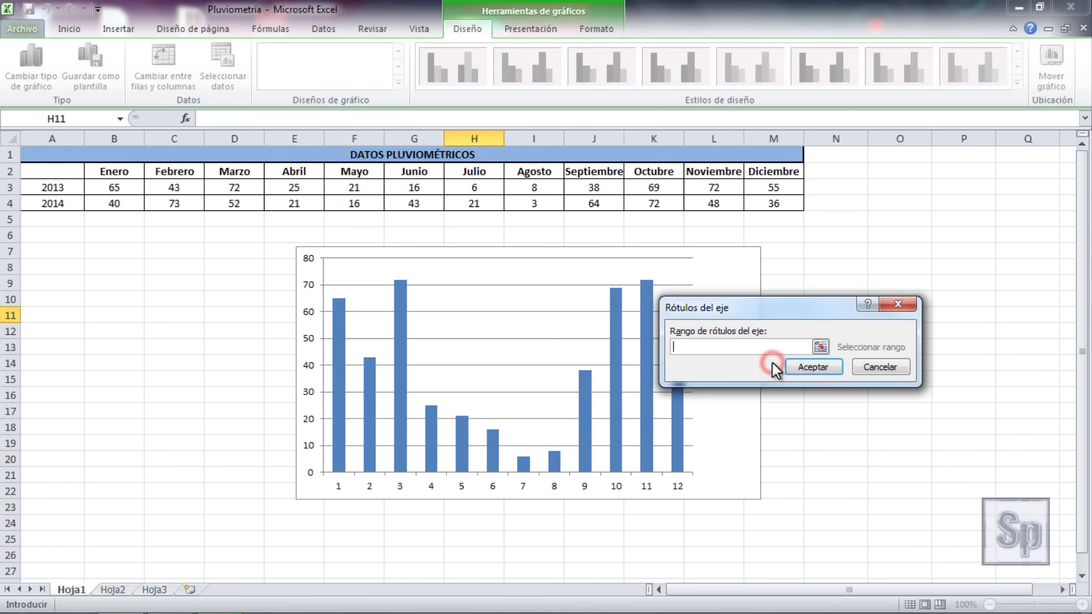
pyautogui.click(821, 347)
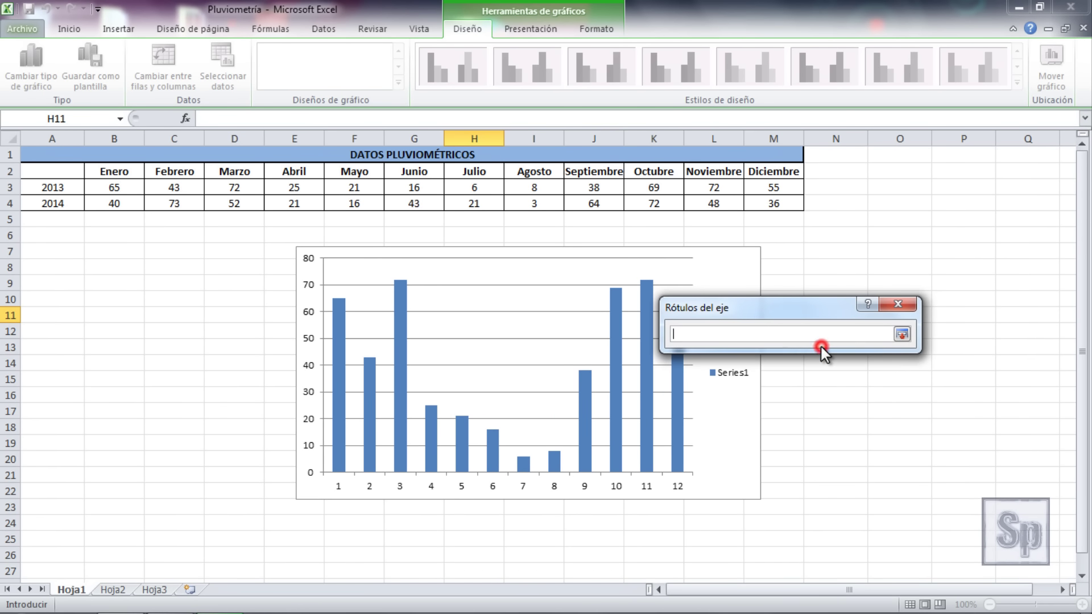
pyautogui.moveTo(111, 171); pyautogui.dragTo(545, 171)
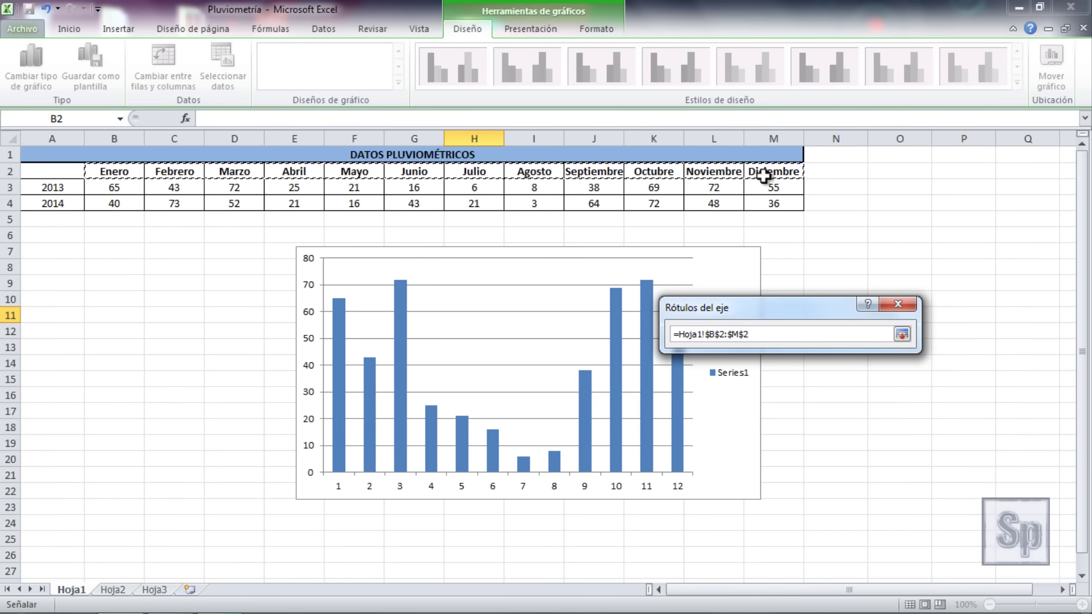
pyautogui.moveTo(545, 171); pyautogui.dragTo(764, 175)
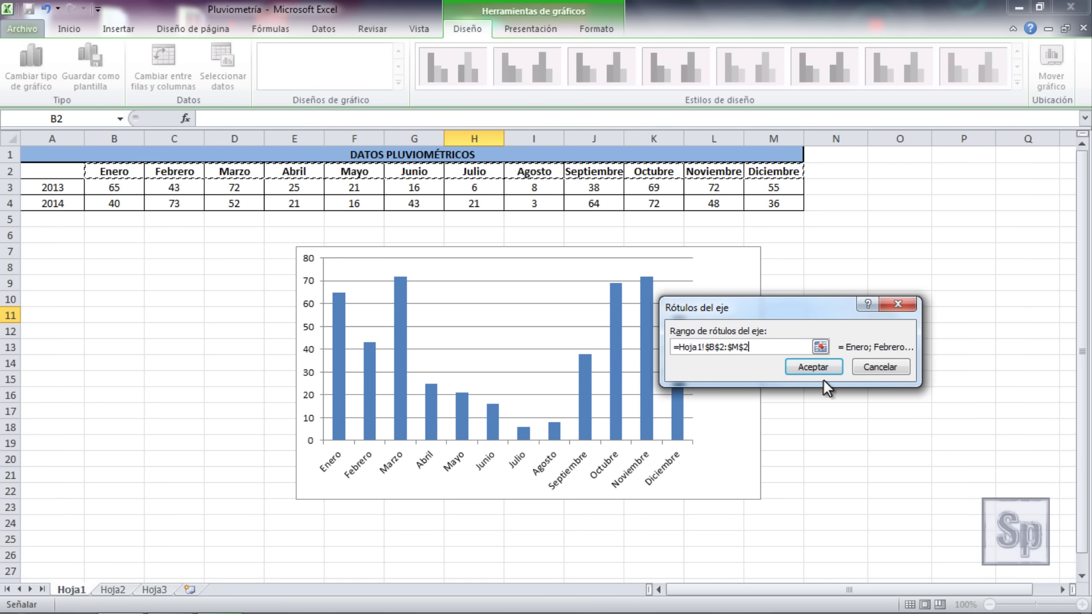
pyautogui.click(812, 367)
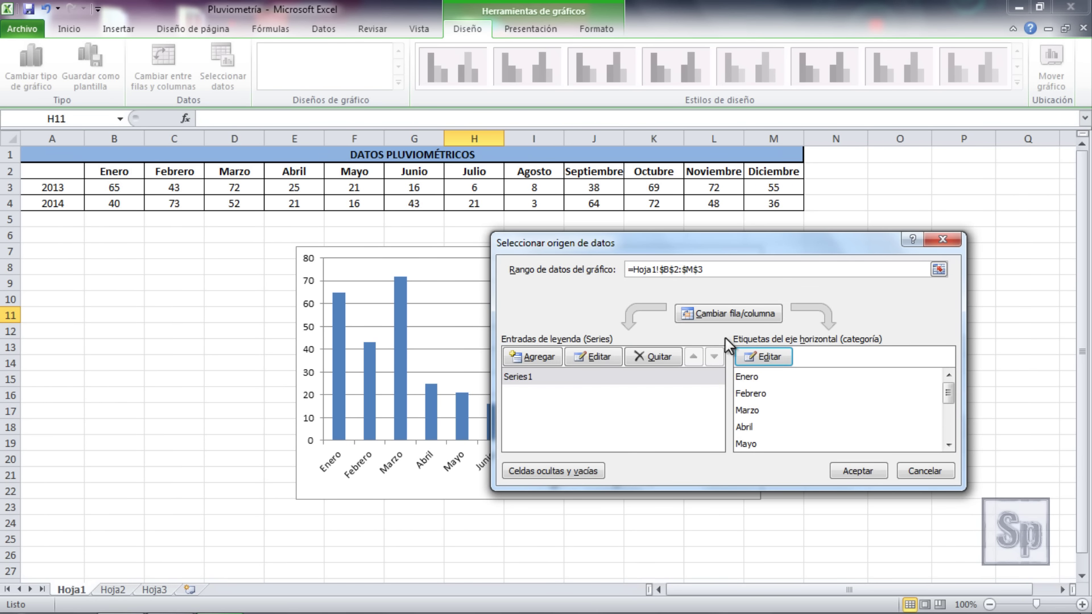
pyautogui.click(722, 244)
pyautogui.moveTo(722, 244); pyautogui.dragTo(774, 508)
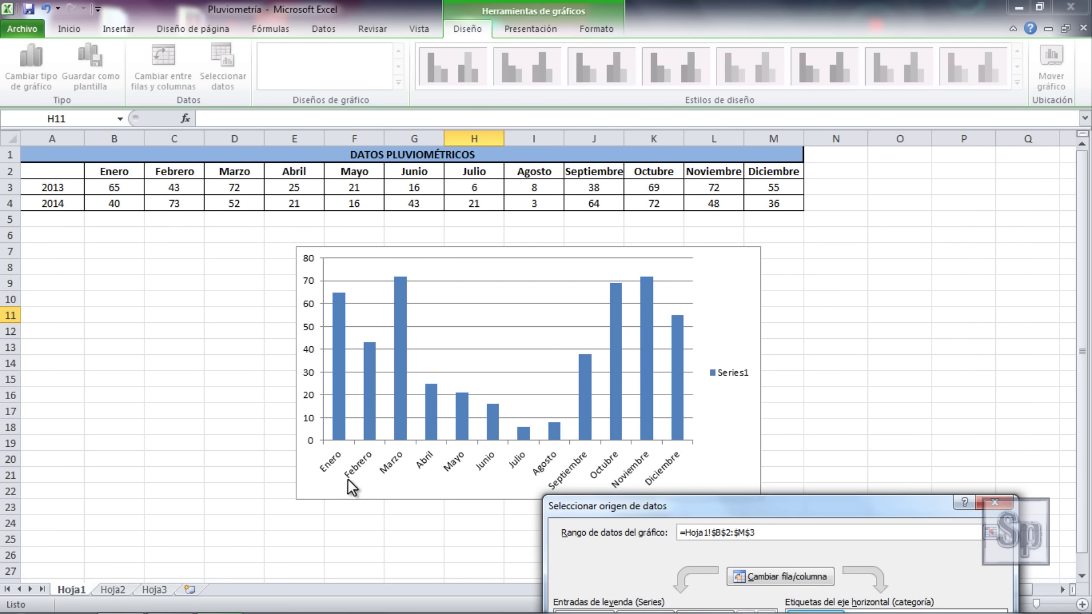
pyautogui.moveTo(775, 503); pyautogui.dragTo(692, 432)
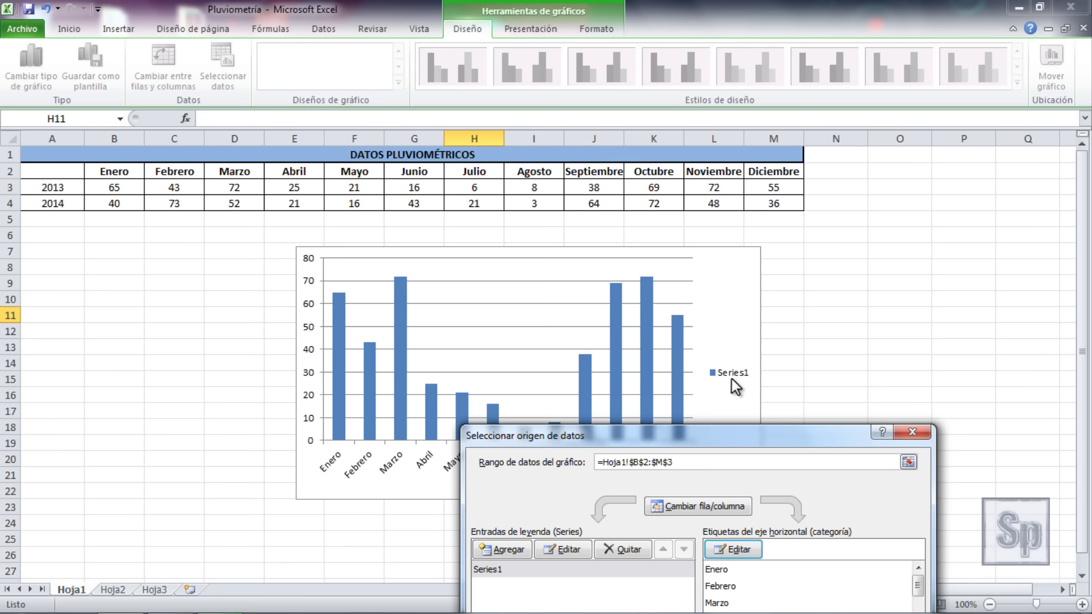
pyautogui.moveTo(732, 438)
pyautogui.mouseDown()
pyautogui.moveTo(742, 294)
pyautogui.moveTo(732, 254)
pyautogui.mouseUp()
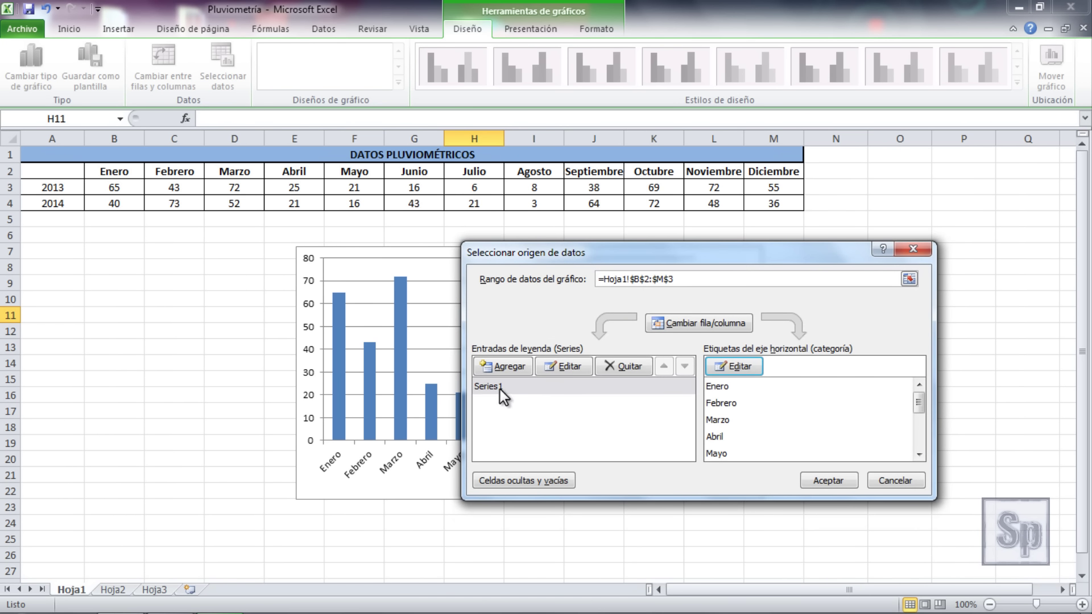
# Name the series from cell A3 (=Hoja1!$A$3) and confirm both data dialogs.
pyautogui.click(566, 368)
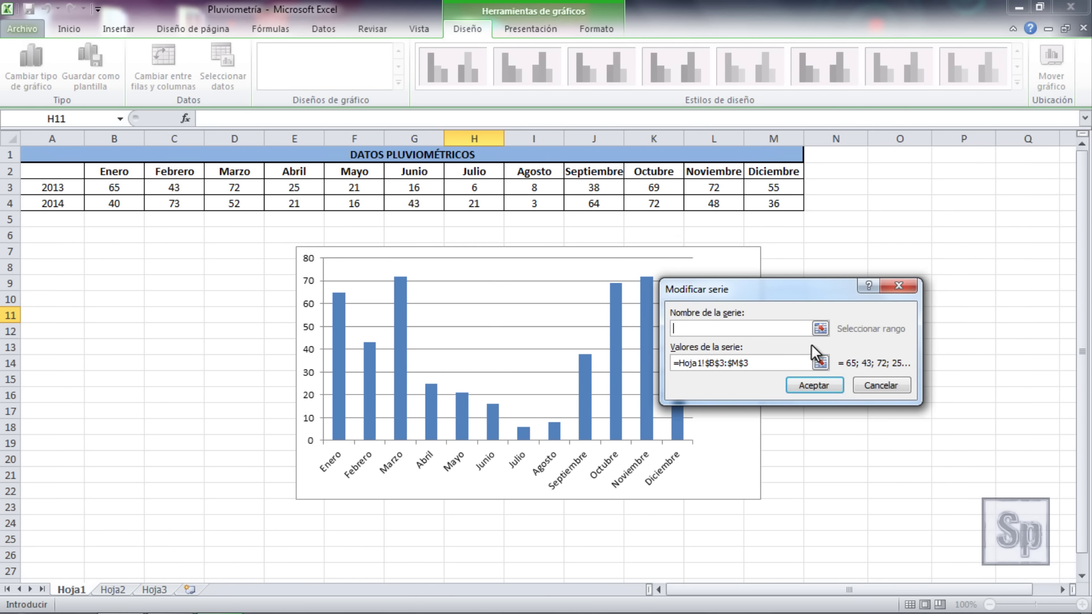
pyautogui.click(819, 329)
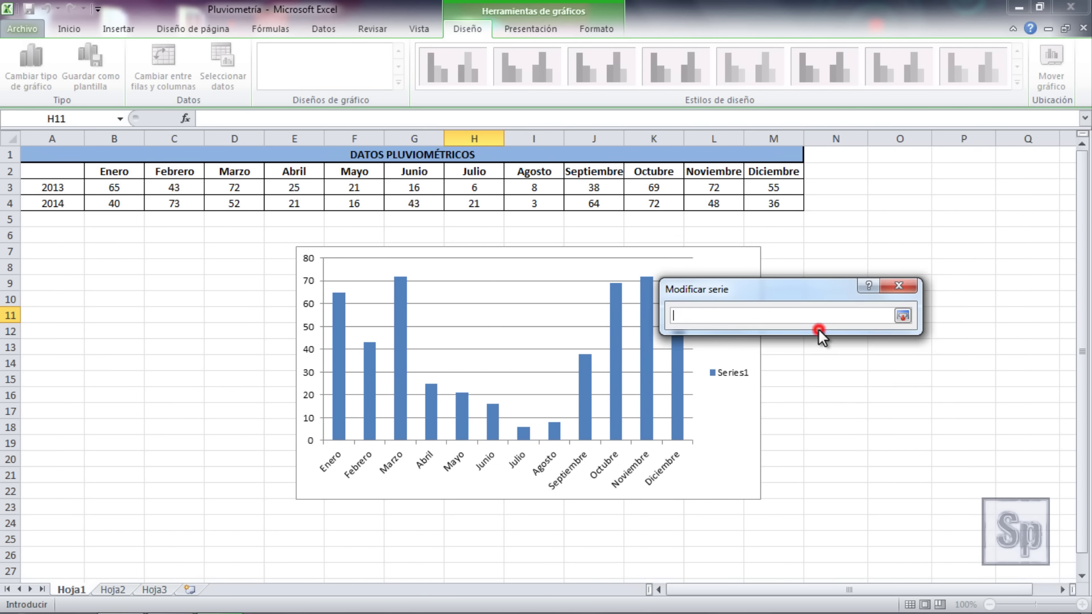
pyautogui.click(55, 187)
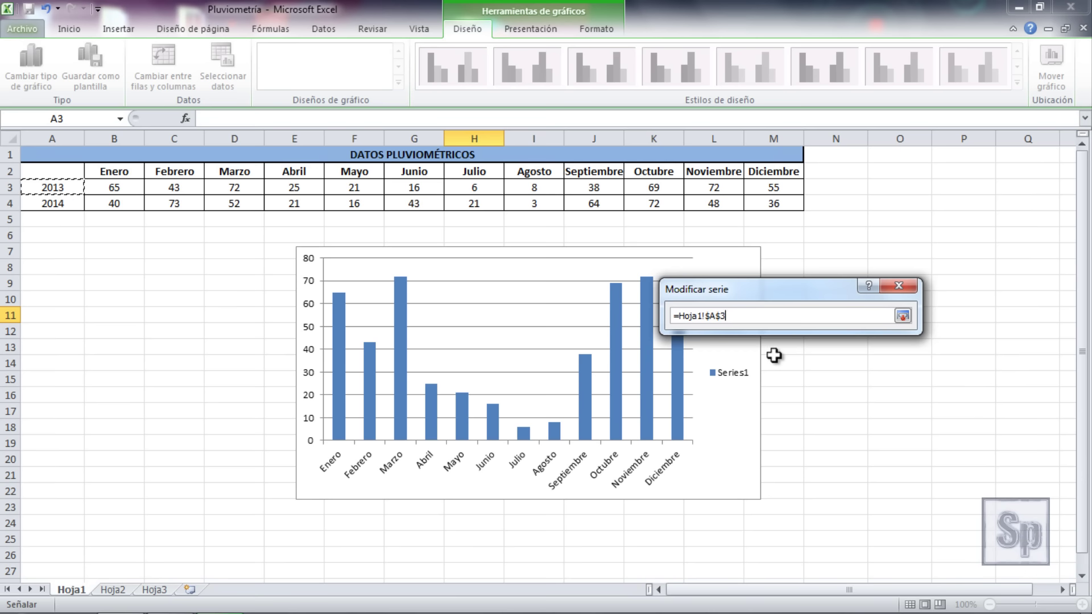
pyautogui.press('Return')
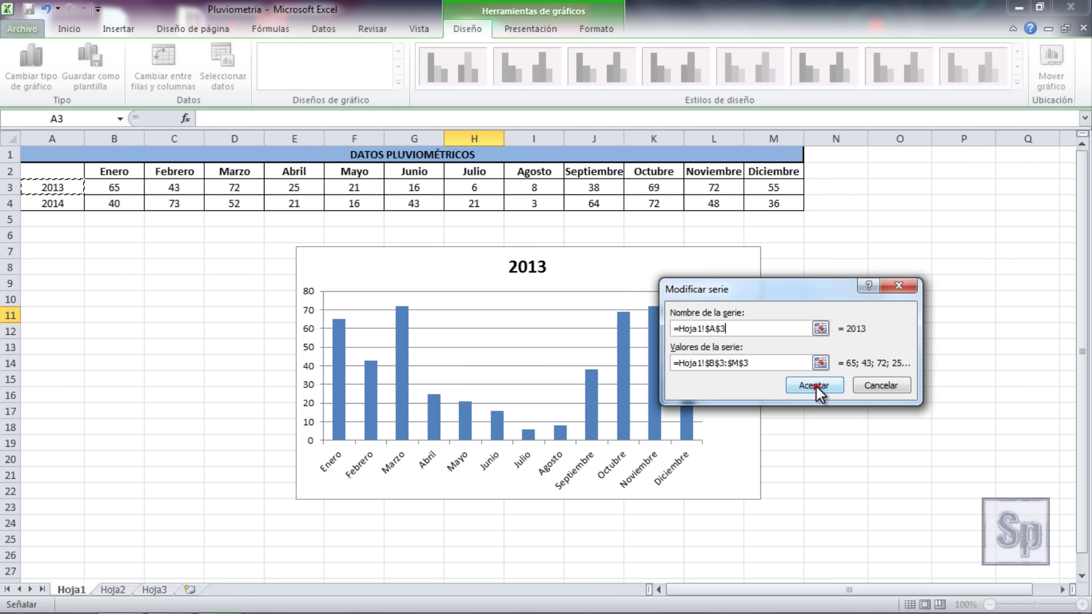
pyautogui.click(815, 386)
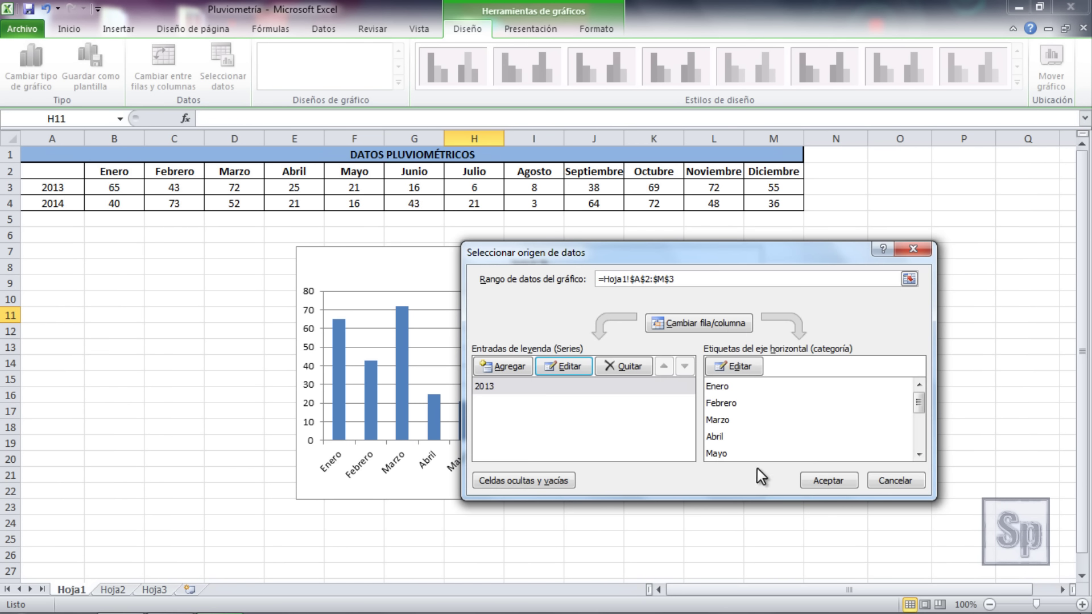
pyautogui.click(819, 484)
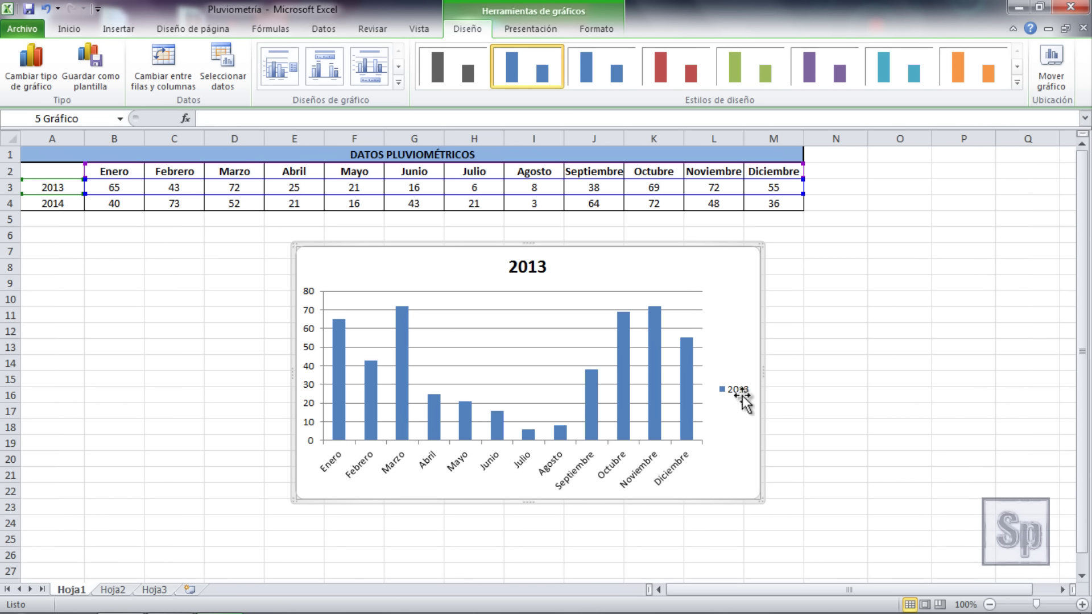
# Replace the chart title 2013 with 'Pluviometría'.
pyautogui.click(535, 267)
pyautogui.click(552, 268)
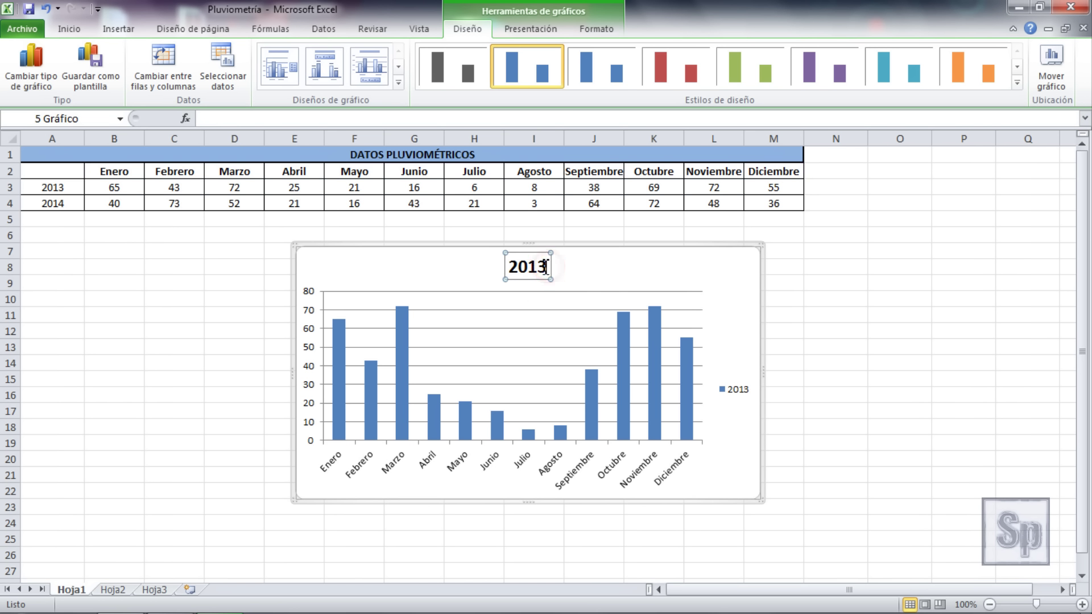
pyautogui.moveTo(545, 267); pyautogui.dragTo(511, 268)
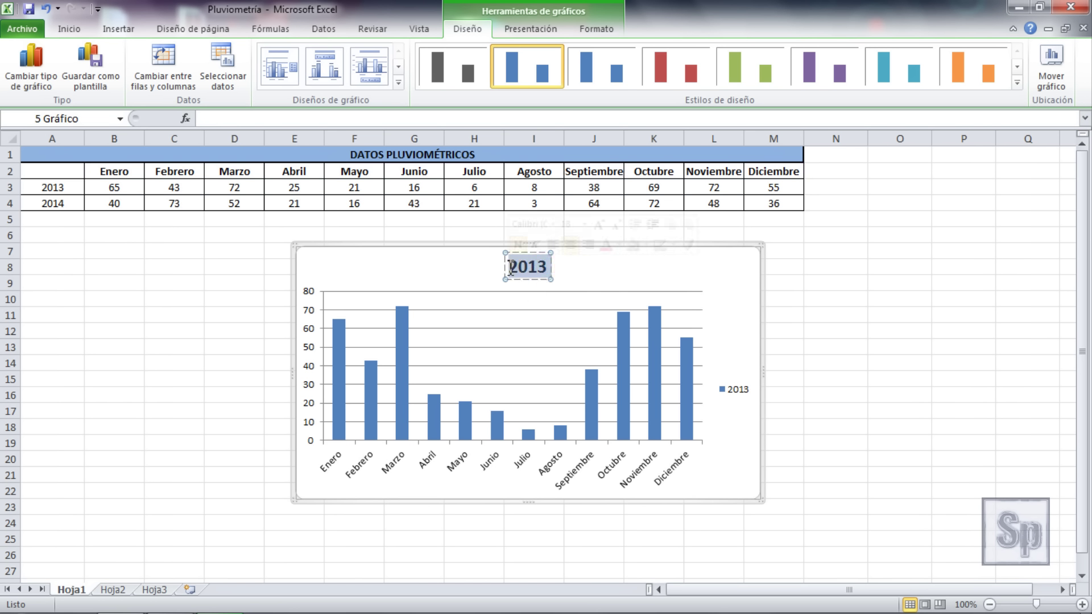
pyautogui.write('Pluv')
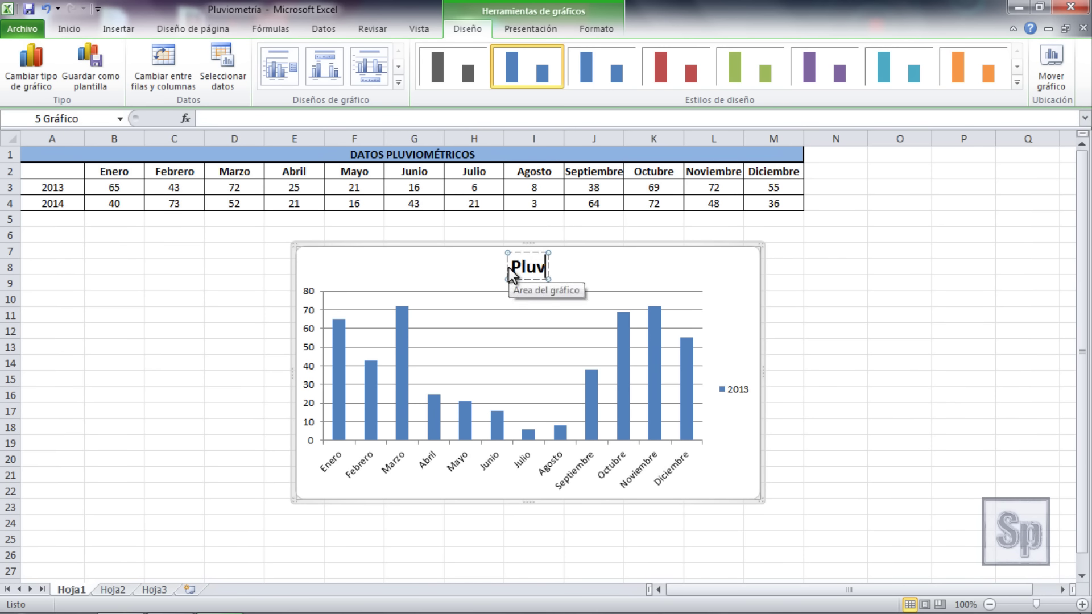
pyautogui.write('iometría')
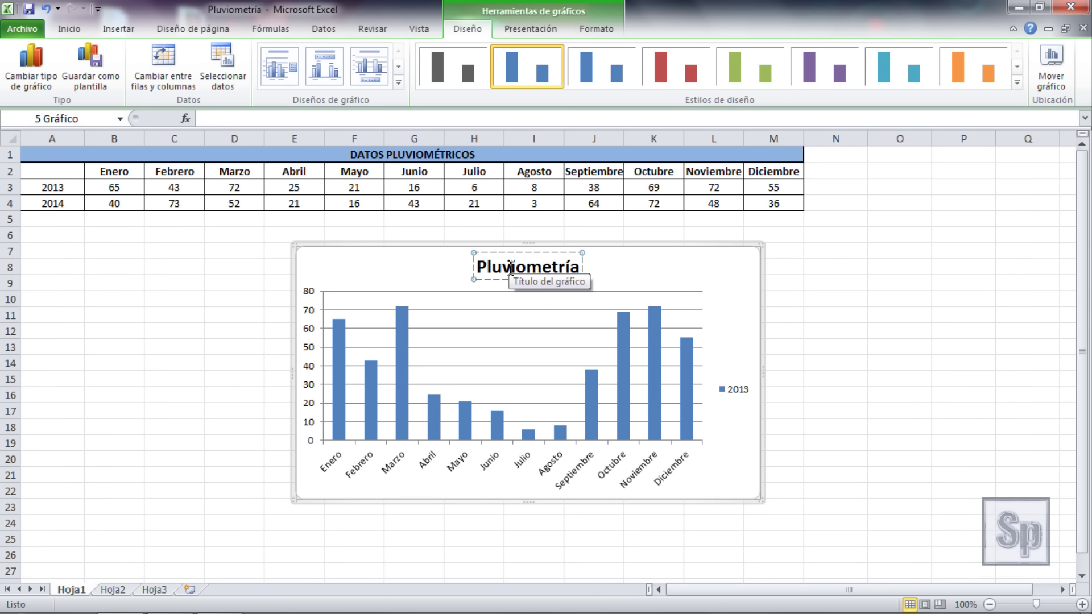
pyautogui.click(638, 268)
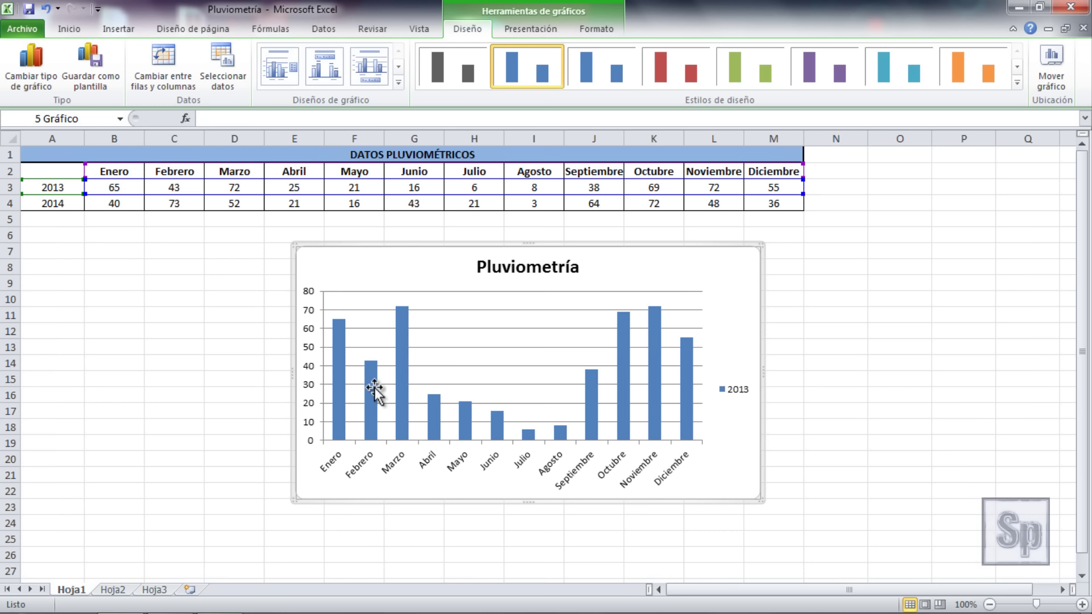
pyautogui.click(225, 72)
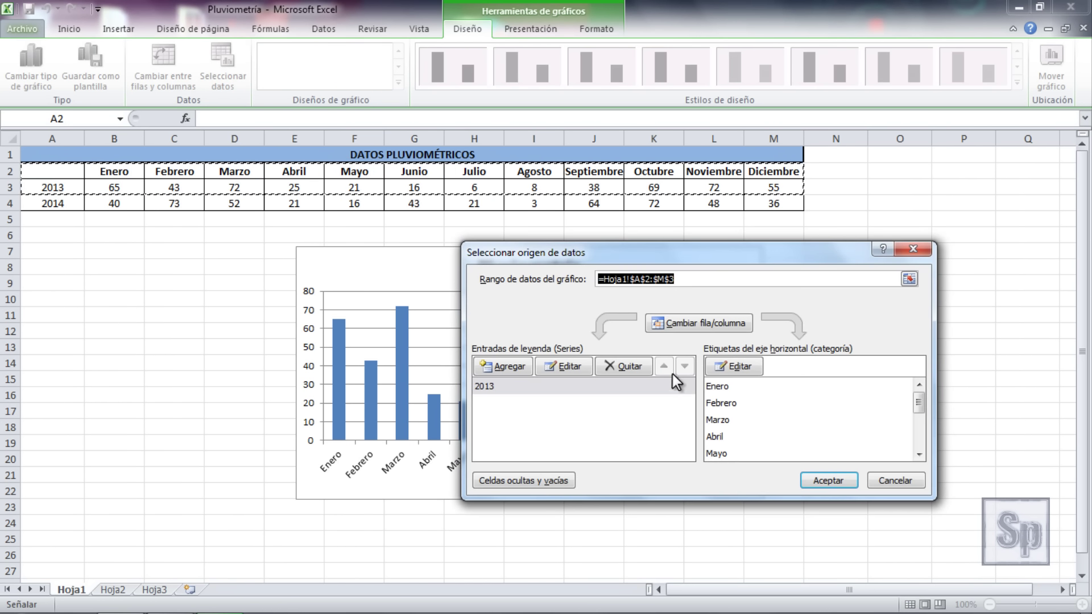
# Try Cambiar fila/columna, revert so months stay on the axis, and accept the data source.
pyautogui.click(706, 325)
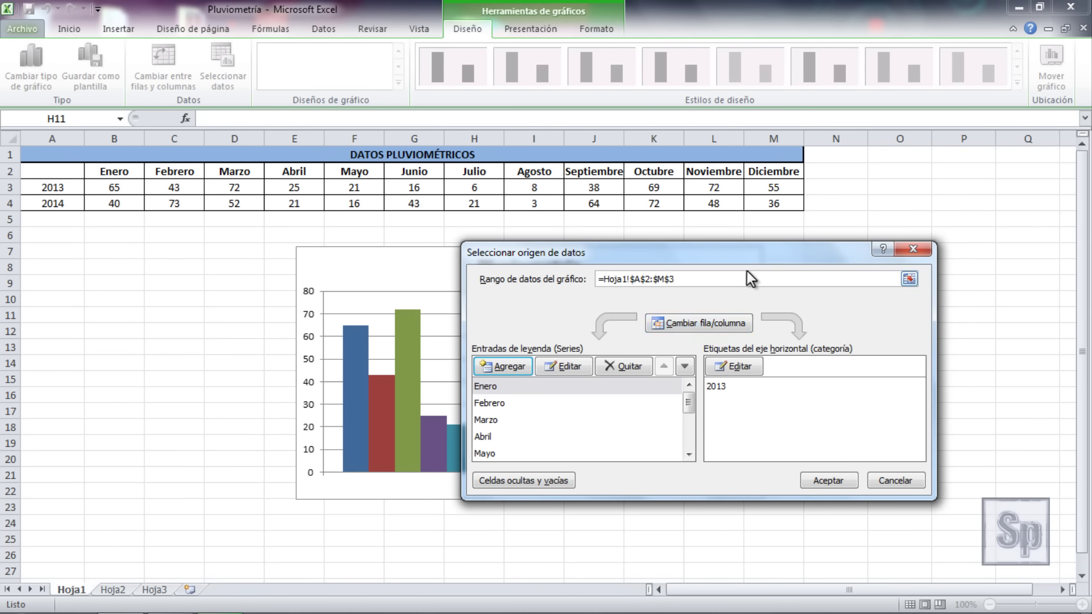
pyautogui.moveTo(813, 252); pyautogui.dragTo(653, 512)
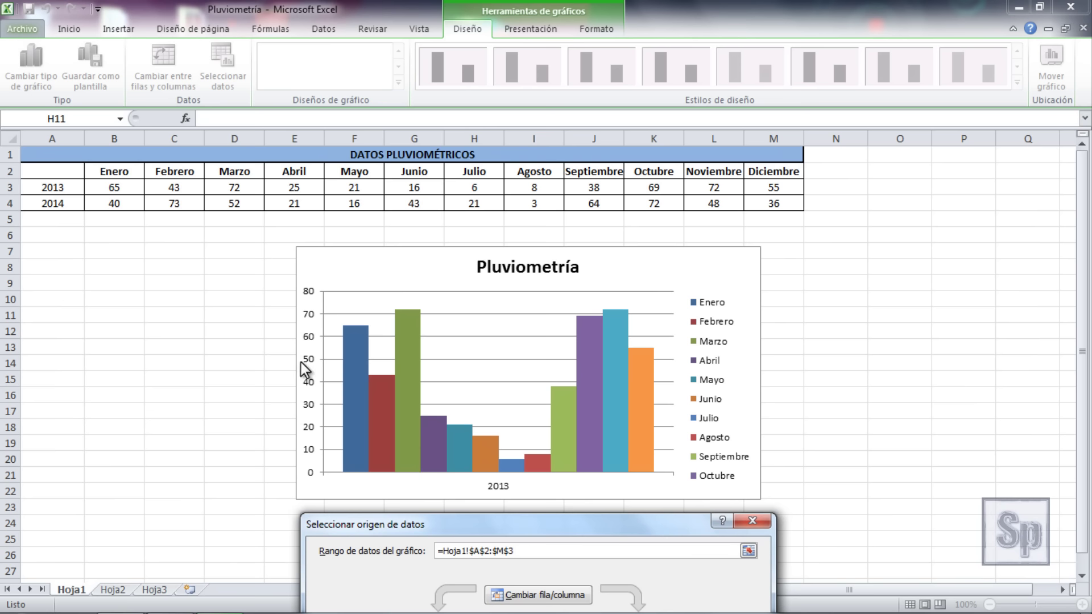
pyautogui.moveTo(630, 538); pyautogui.dragTo(744, 230)
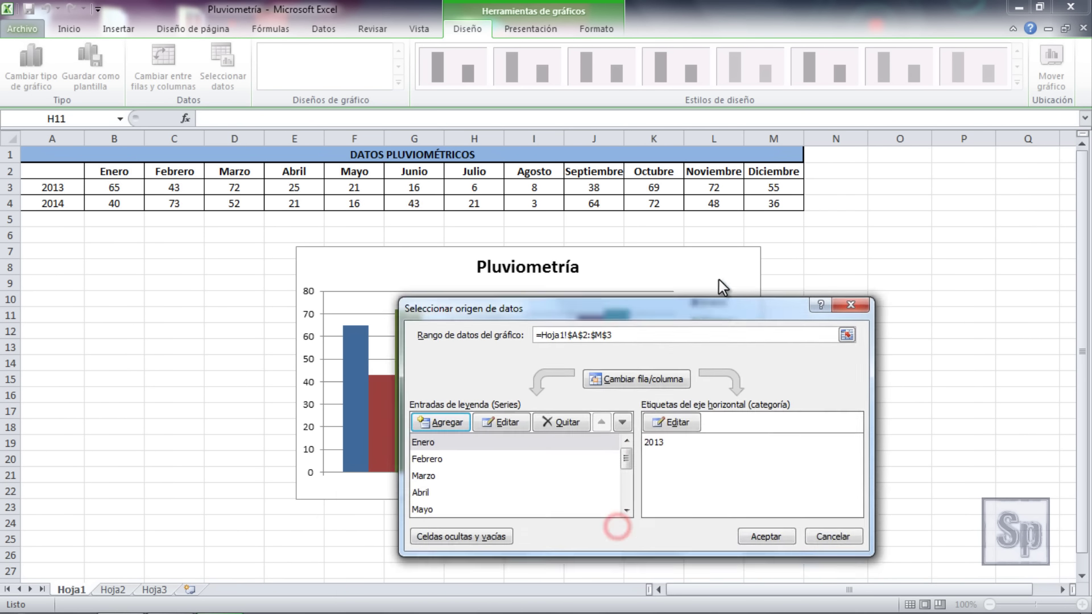
pyautogui.click(667, 288)
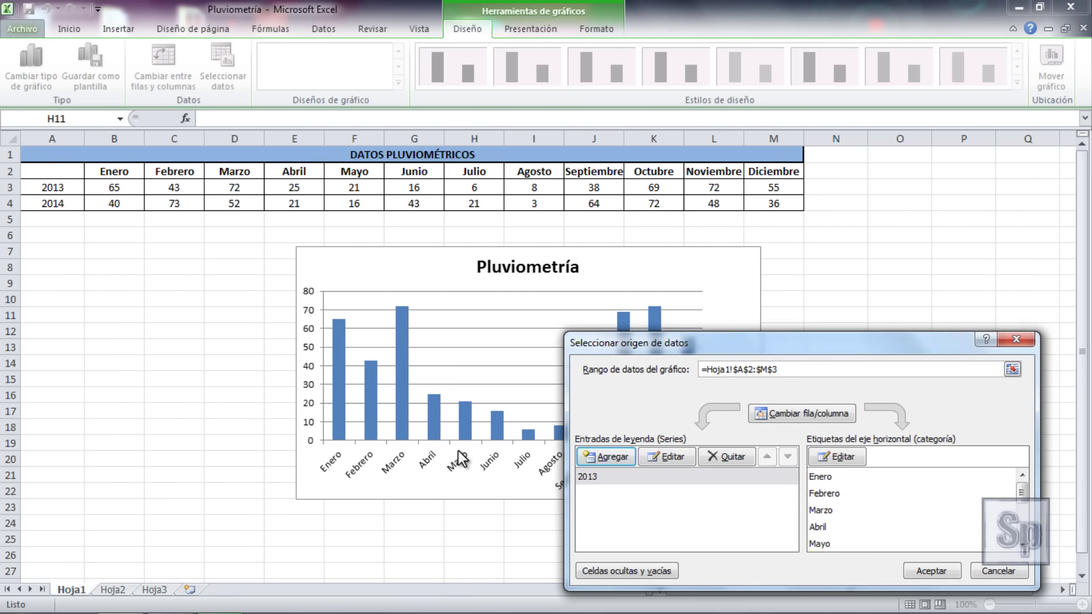
pyautogui.moveTo(785, 387); pyautogui.dragTo(752, 245)
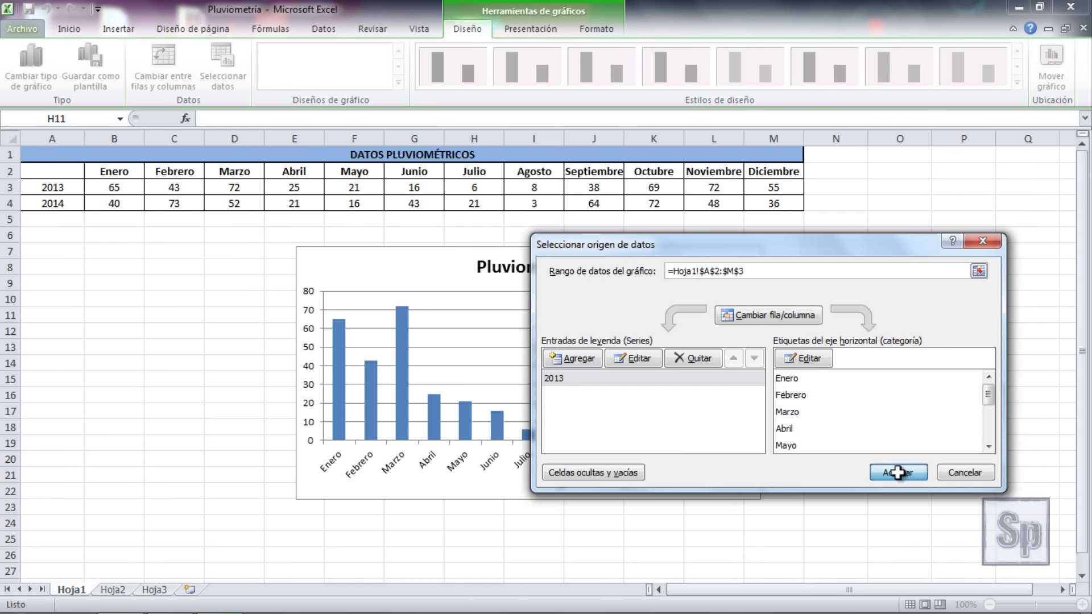
pyautogui.click(898, 473)
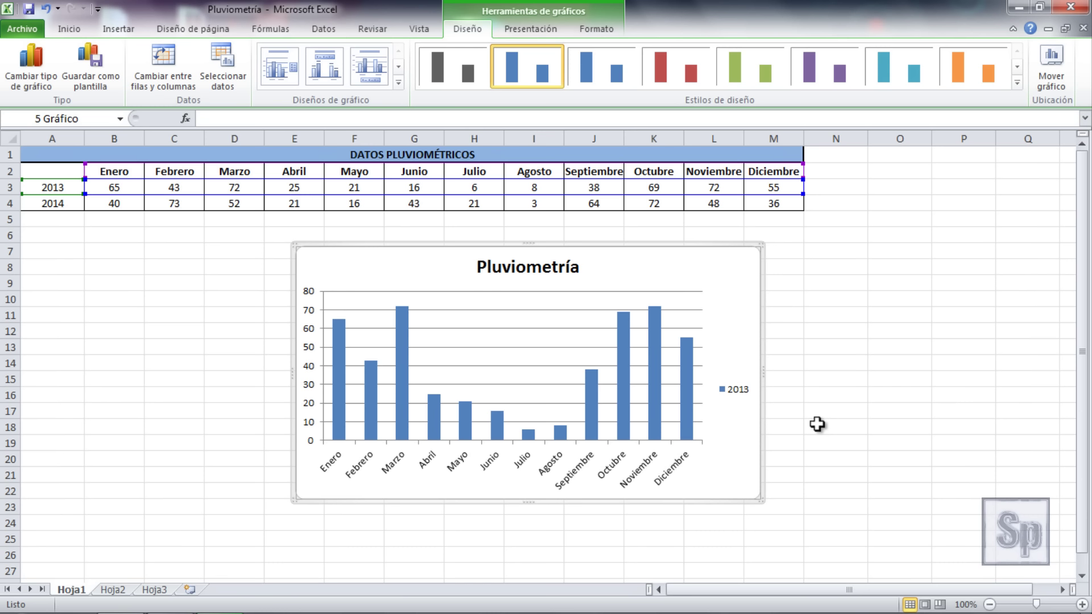
# Change the chart type to the second Línea subtype, a stacked line chart.
pyautogui.click(21, 75)
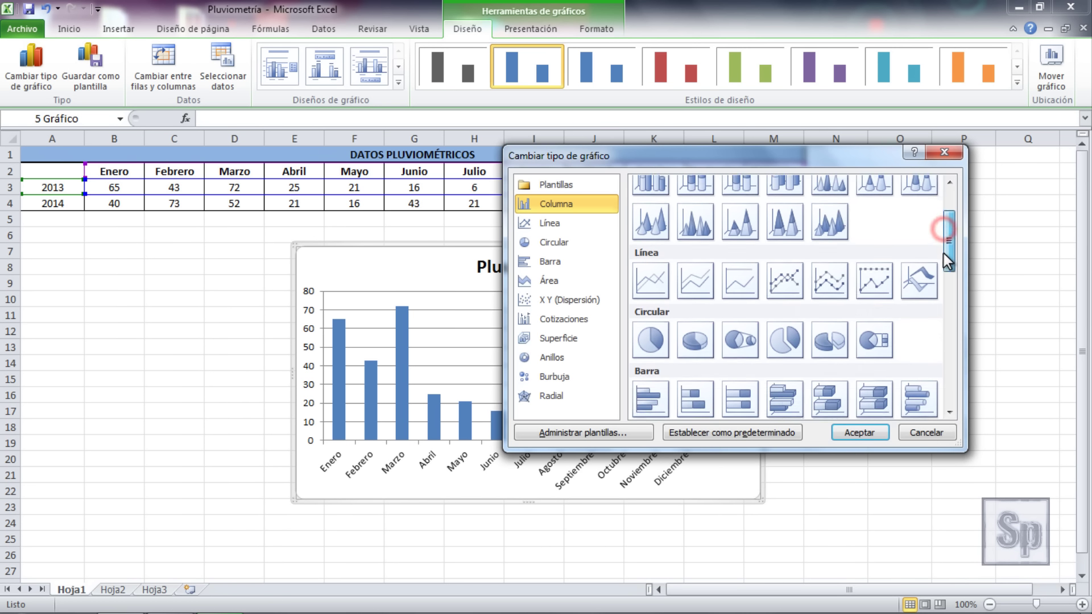
pyautogui.moveTo(945, 236); pyautogui.dragTo(856, 272)
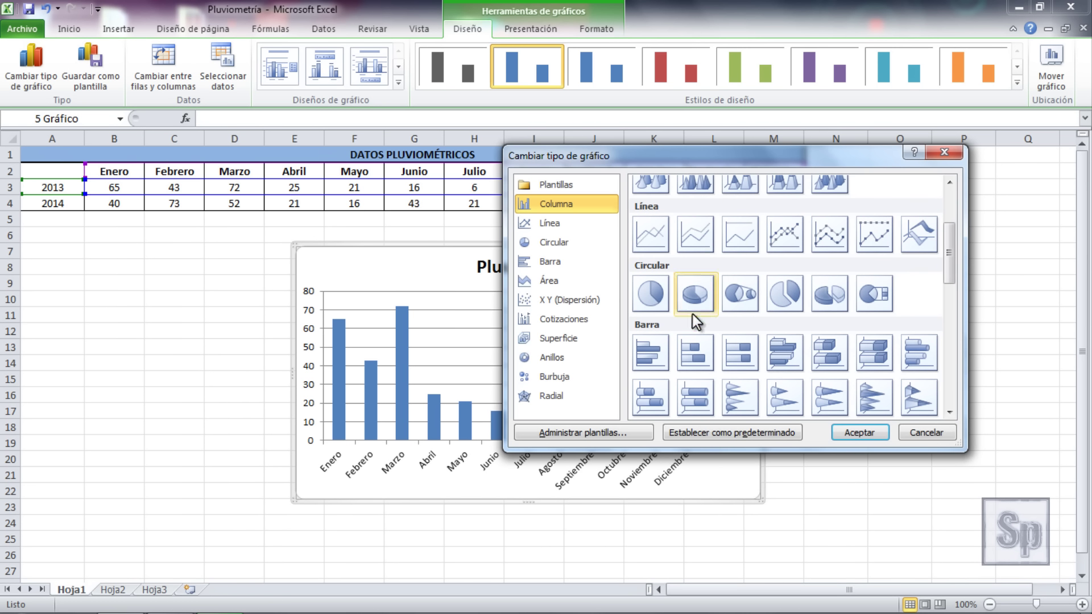
pyautogui.moveTo(948, 272); pyautogui.dragTo(947, 329)
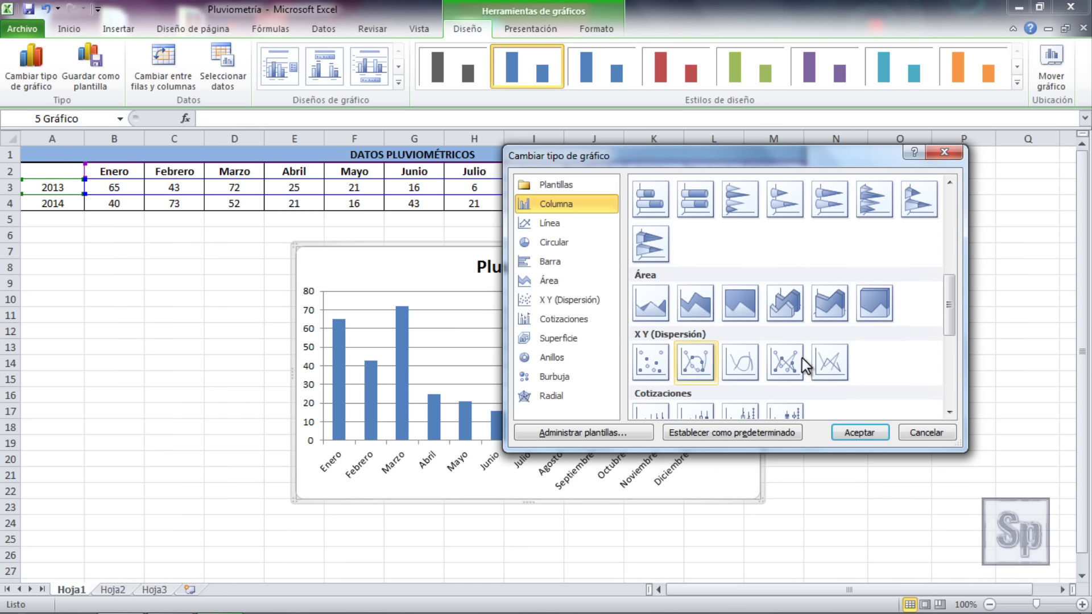
pyautogui.moveTo(949, 312); pyautogui.dragTo(957, 352)
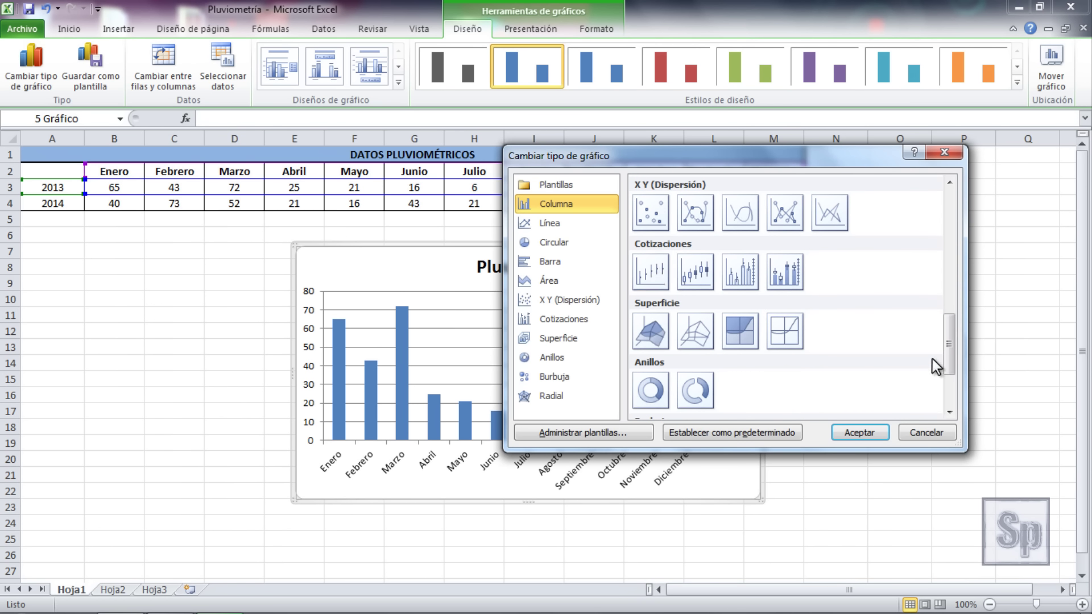
pyautogui.moveTo(949, 350); pyautogui.dragTo(950, 380)
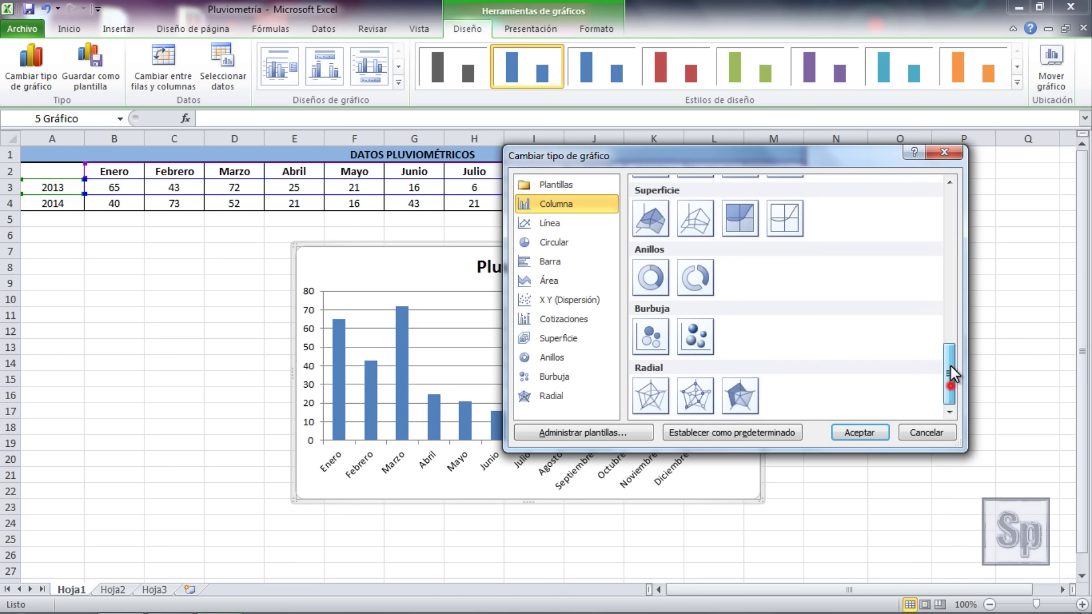
pyautogui.moveTo(951, 387); pyautogui.dragTo(947, 193)
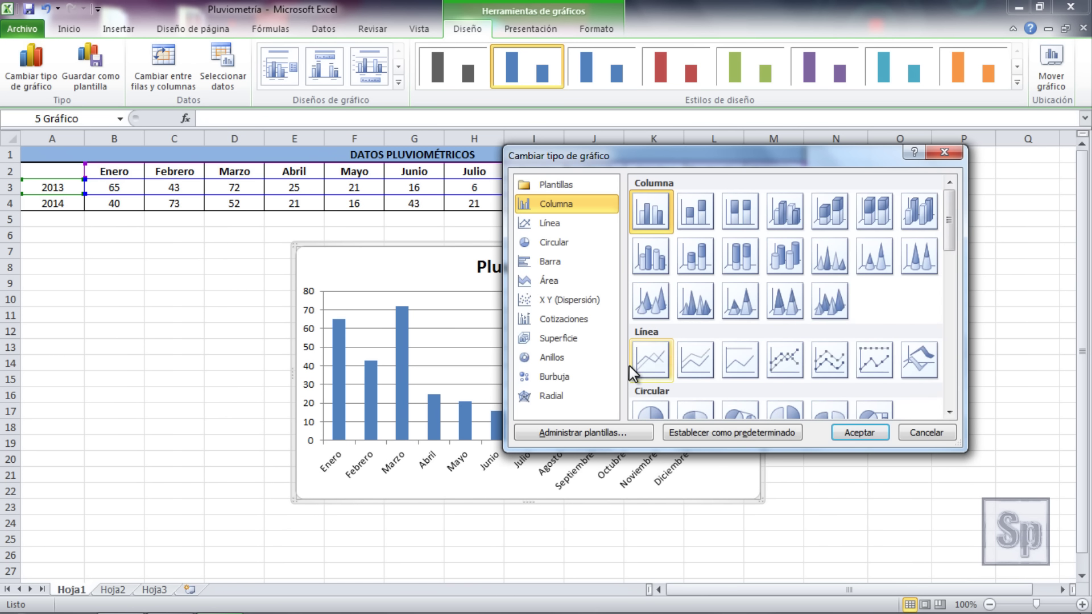
pyautogui.click(652, 361)
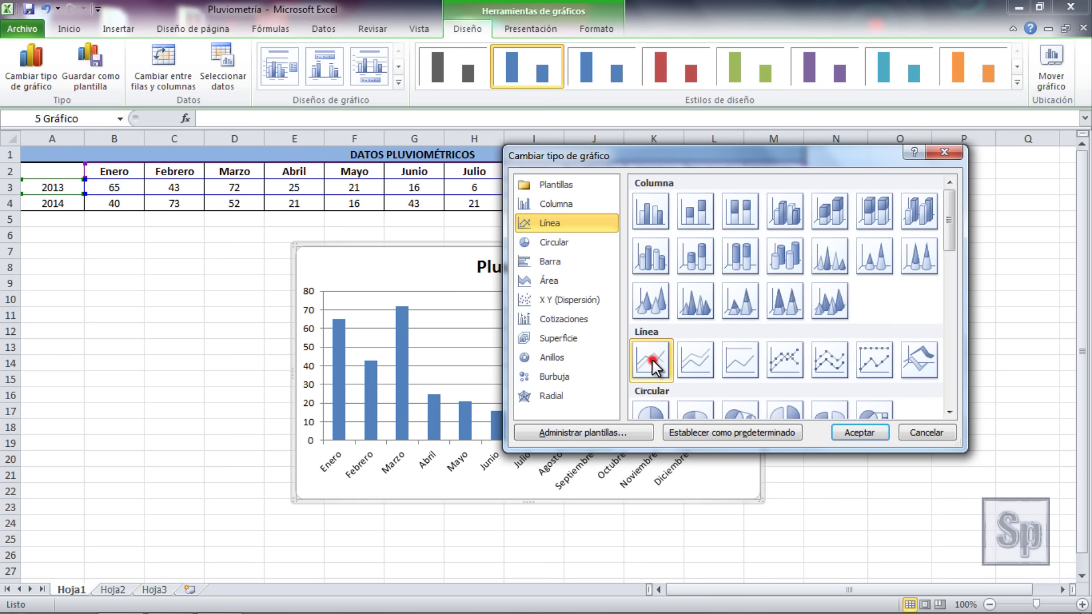
pyautogui.click(697, 359)
pyautogui.click(856, 433)
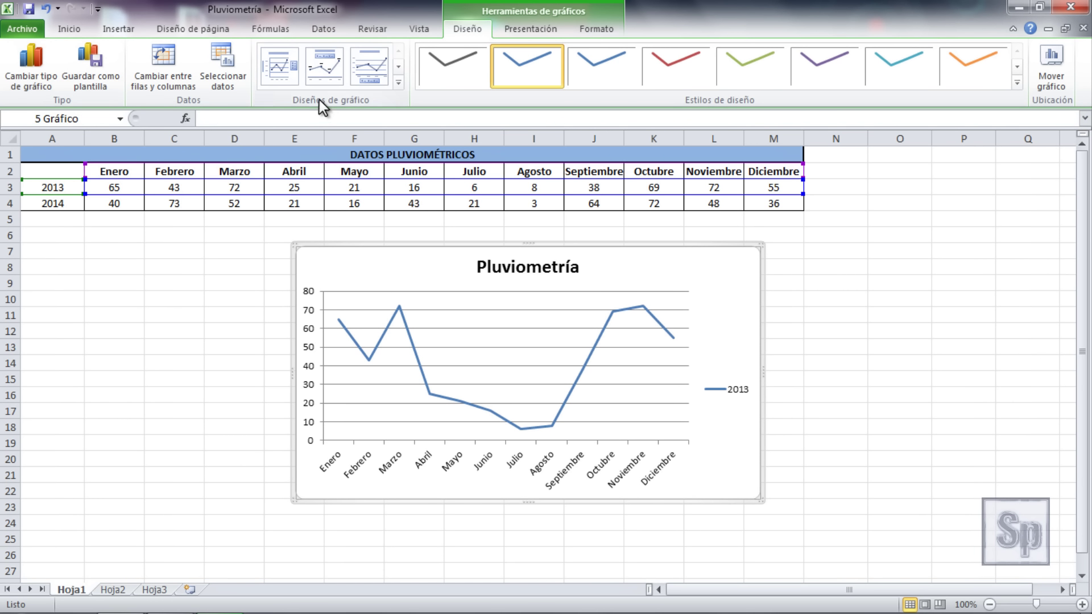
# Try several chart layouts, settling on one with title, axis title and monthly data table.
pyautogui.click(396, 85)
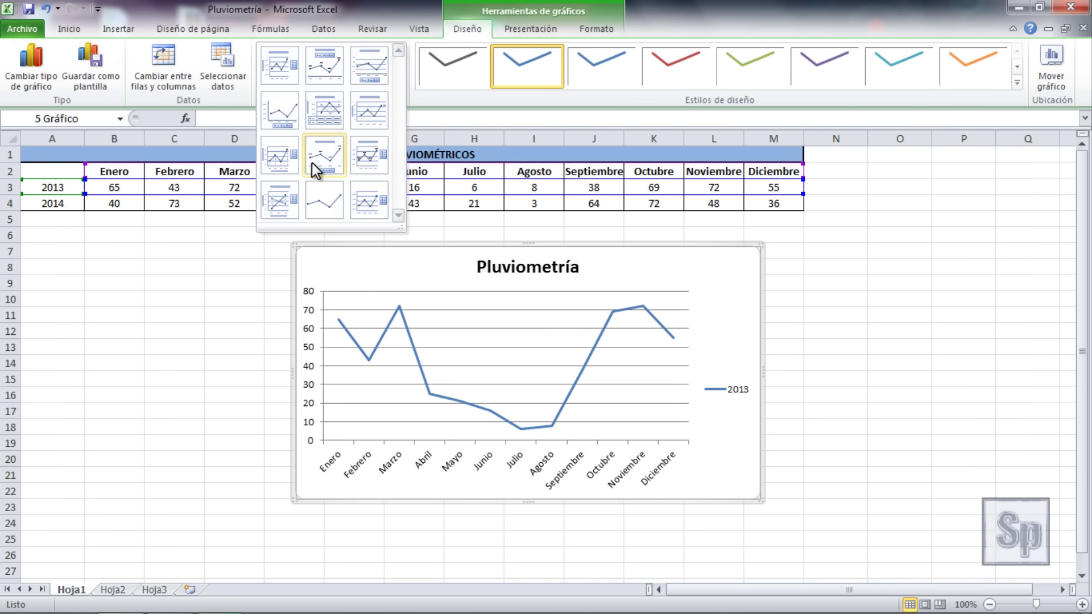
pyautogui.click(279, 161)
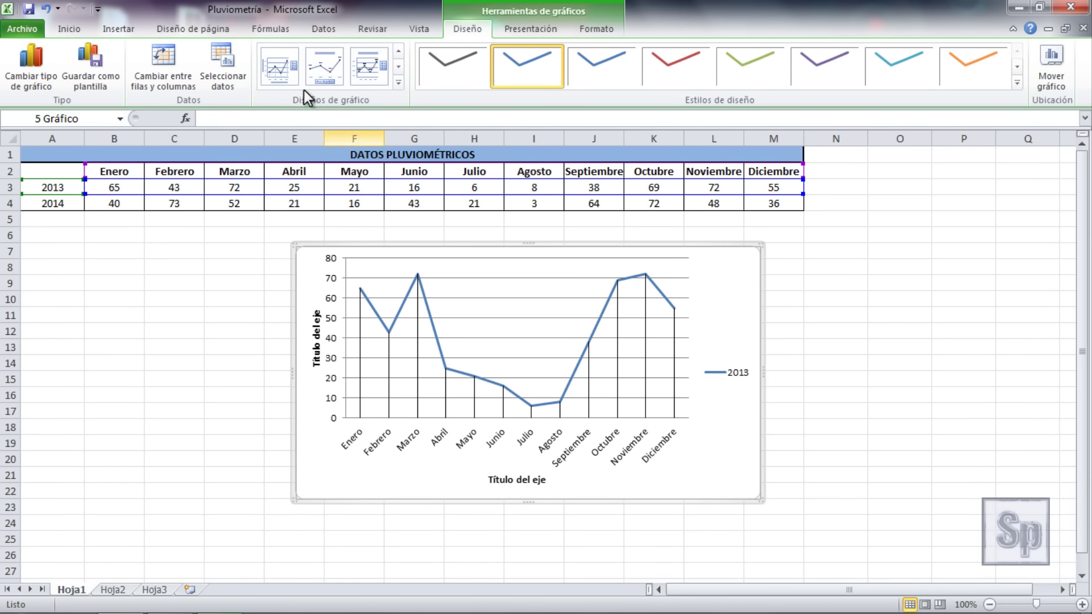
pyautogui.click(398, 84)
pyautogui.click(334, 214)
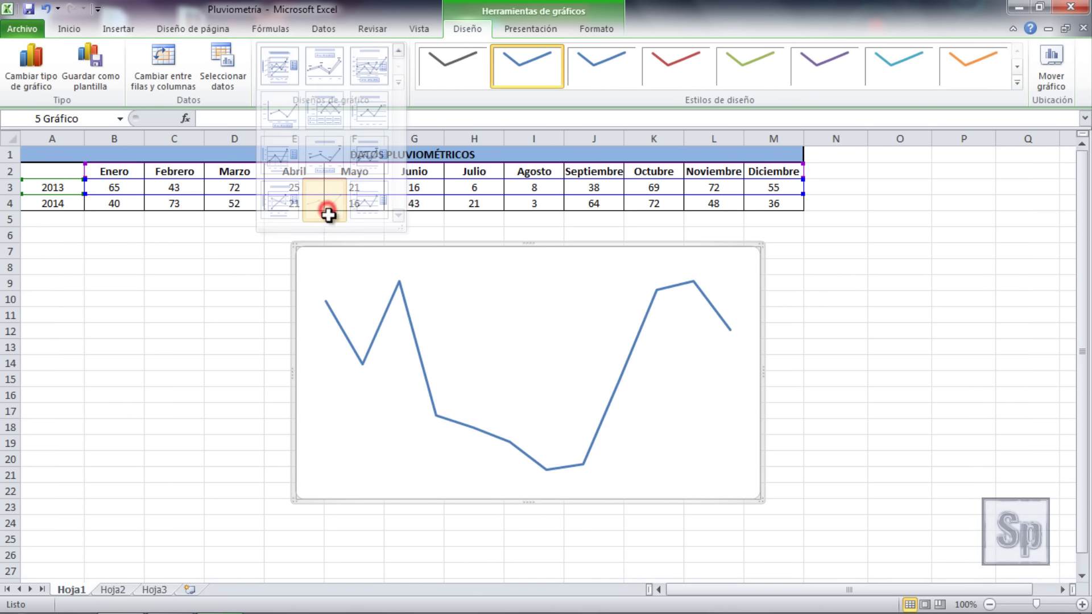
pyautogui.click(398, 83)
pyautogui.click(323, 117)
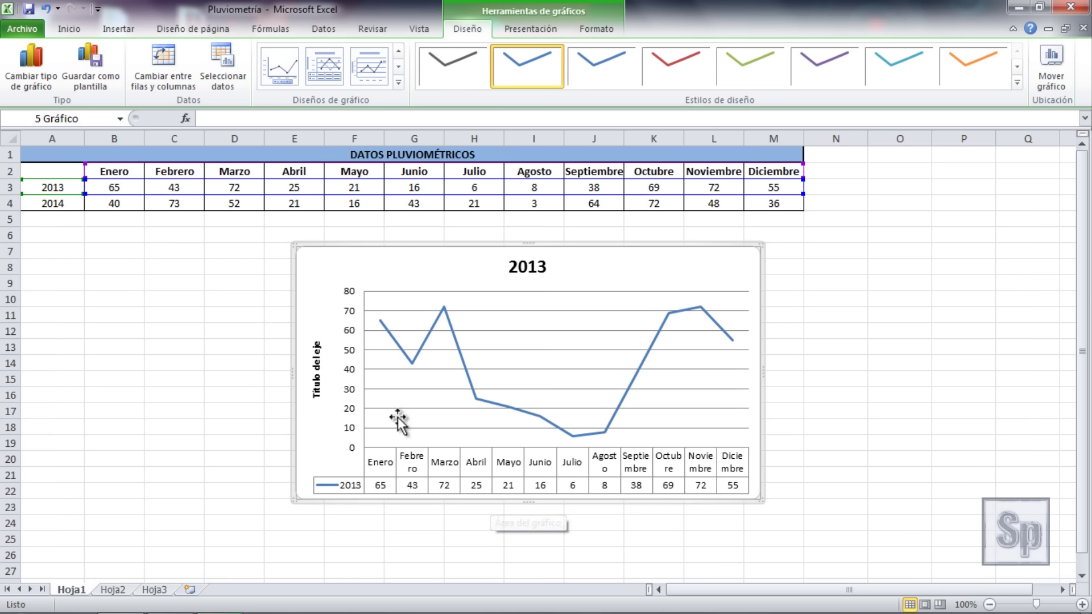
# Replace the vertical axis title placeholder with the text L/m2.
pyautogui.click(314, 387)
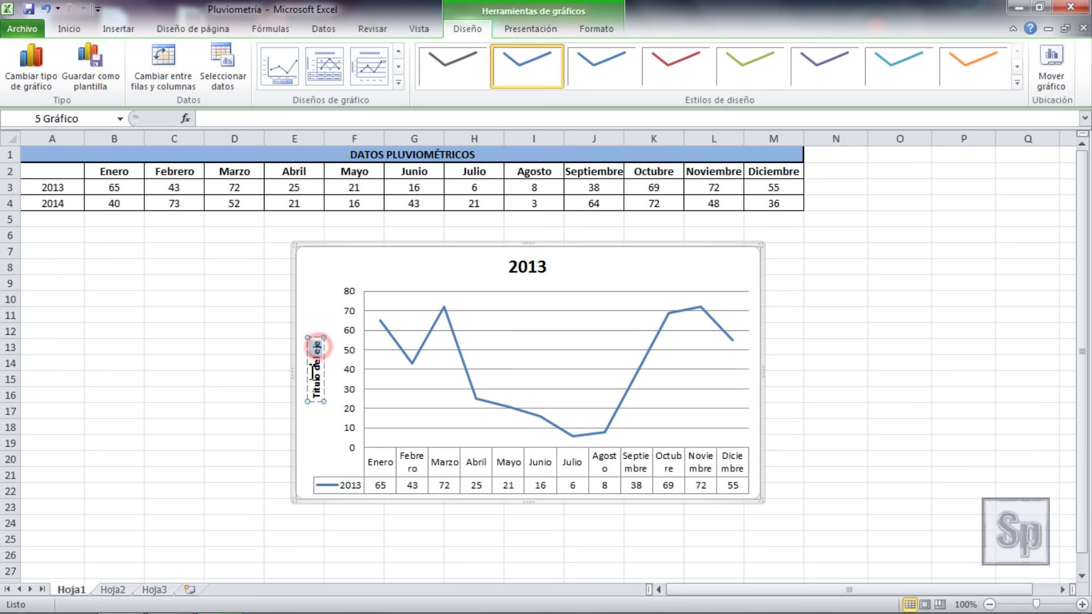
pyautogui.moveTo(317, 347); pyautogui.dragTo(315, 401)
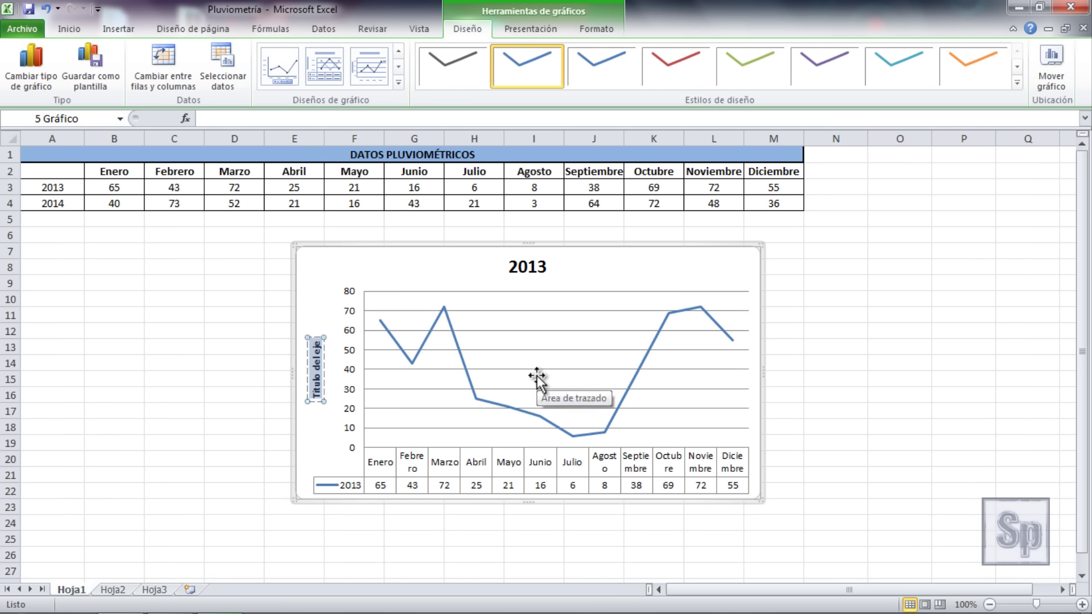
pyautogui.press('Delete')
pyautogui.write('m')
pyautogui.write('2')
pyautogui.click(315, 295)
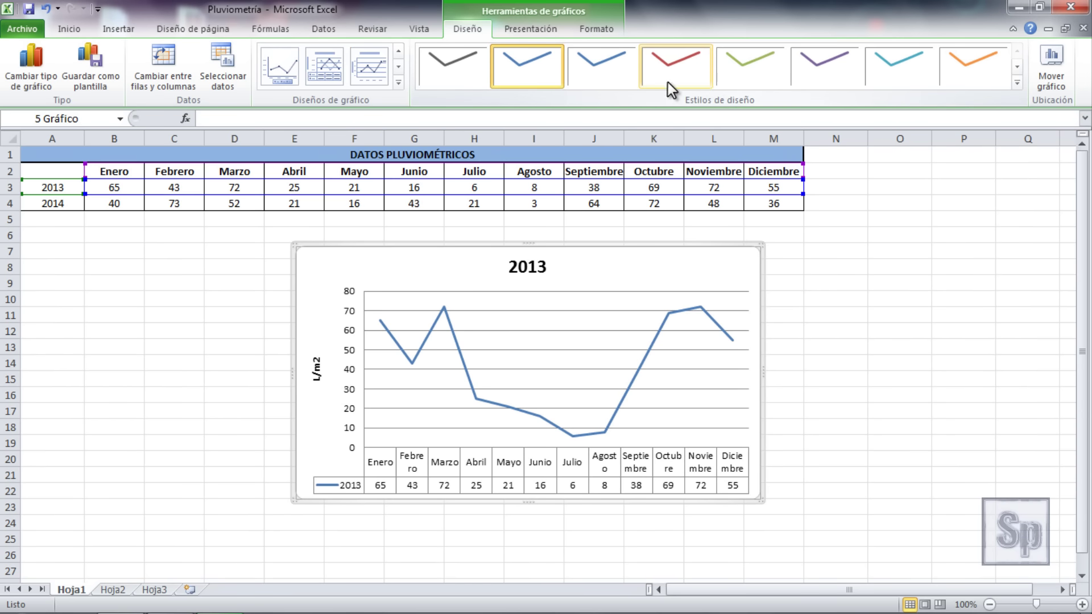
# Preview red, cyan, dark purple and light blue chart styles, then apply the grey style.
pyautogui.click(1018, 84)
pyautogui.click(676, 240)
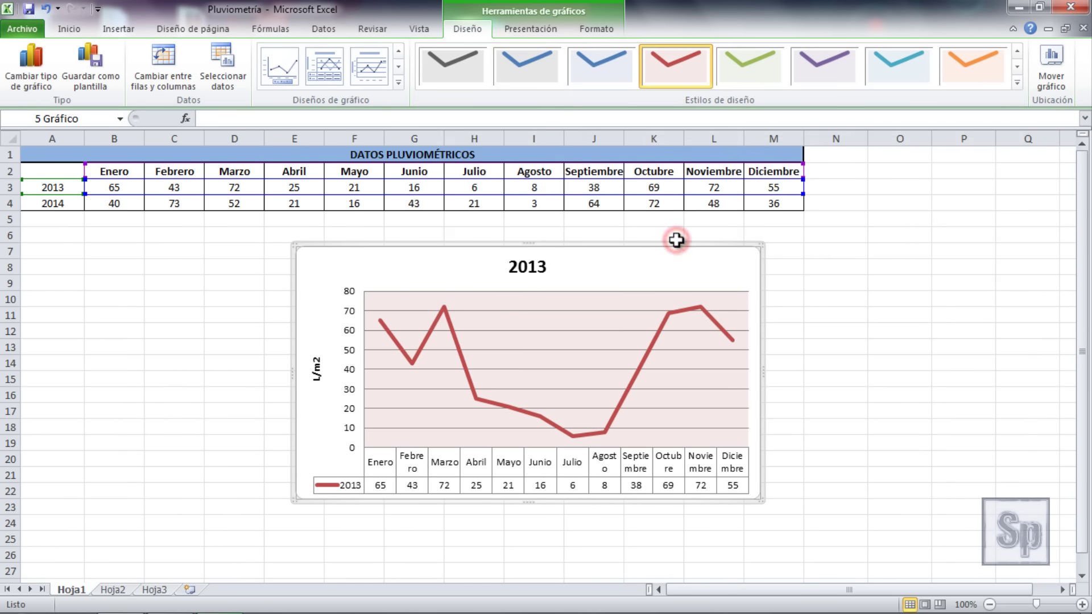
pyautogui.click(896, 71)
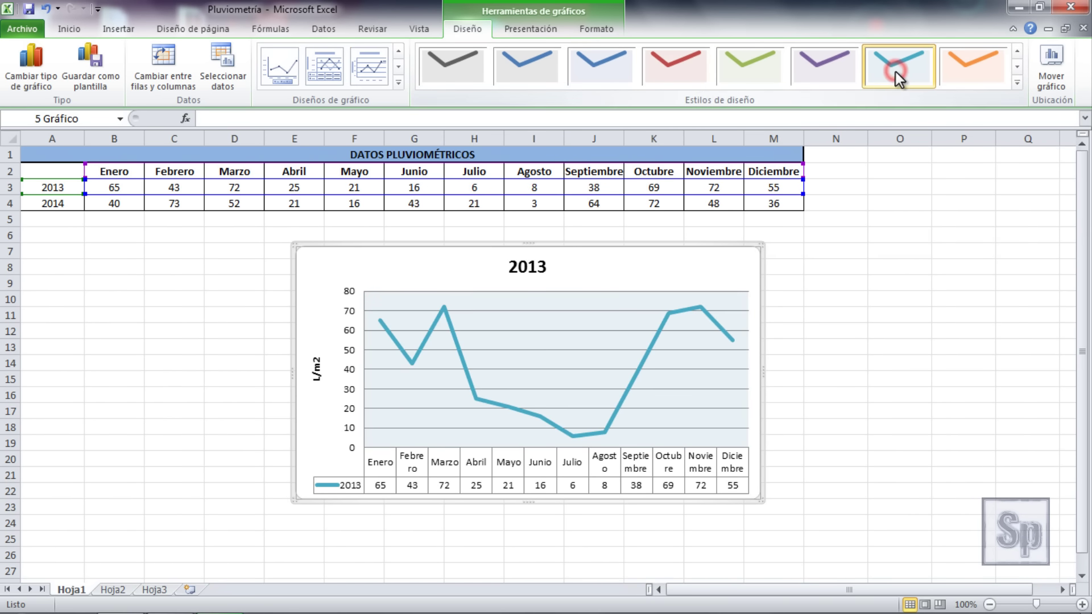
pyautogui.click(1016, 83)
pyautogui.click(808, 288)
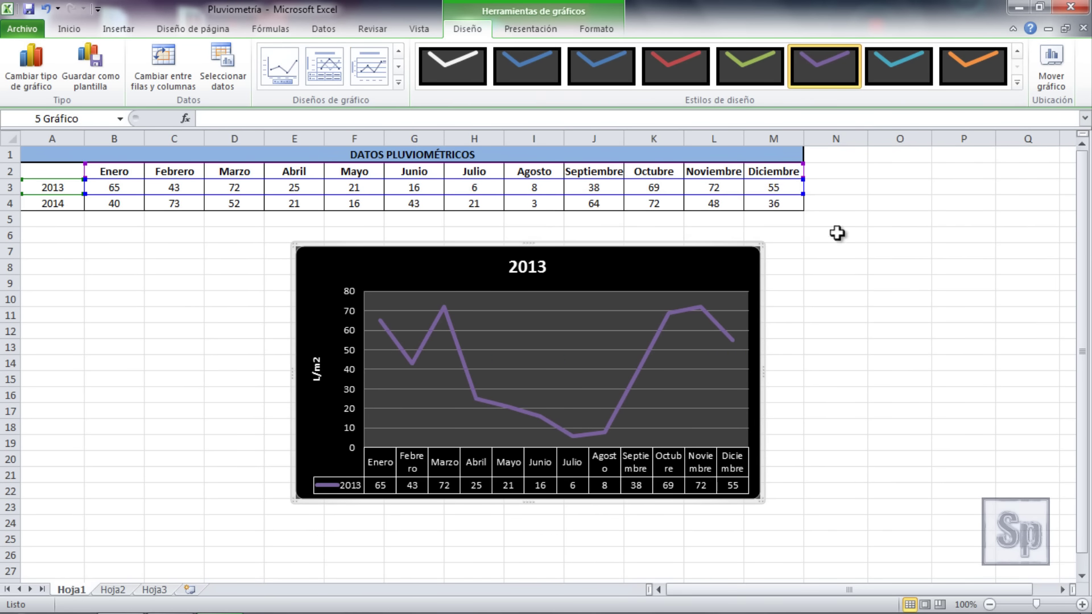
pyautogui.click(1017, 83)
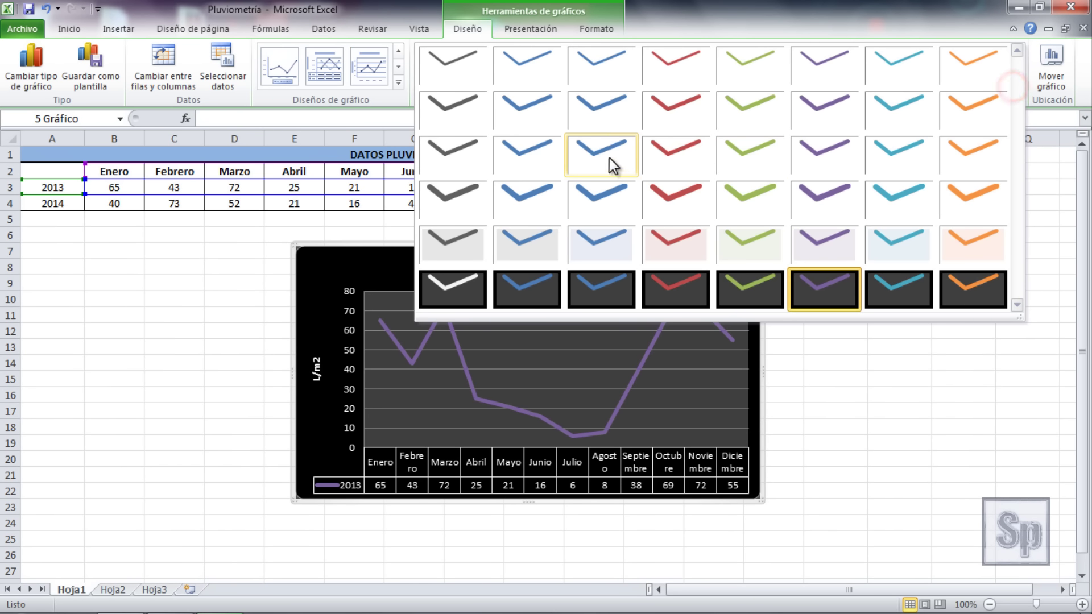
pyautogui.click(604, 117)
pyautogui.click(452, 69)
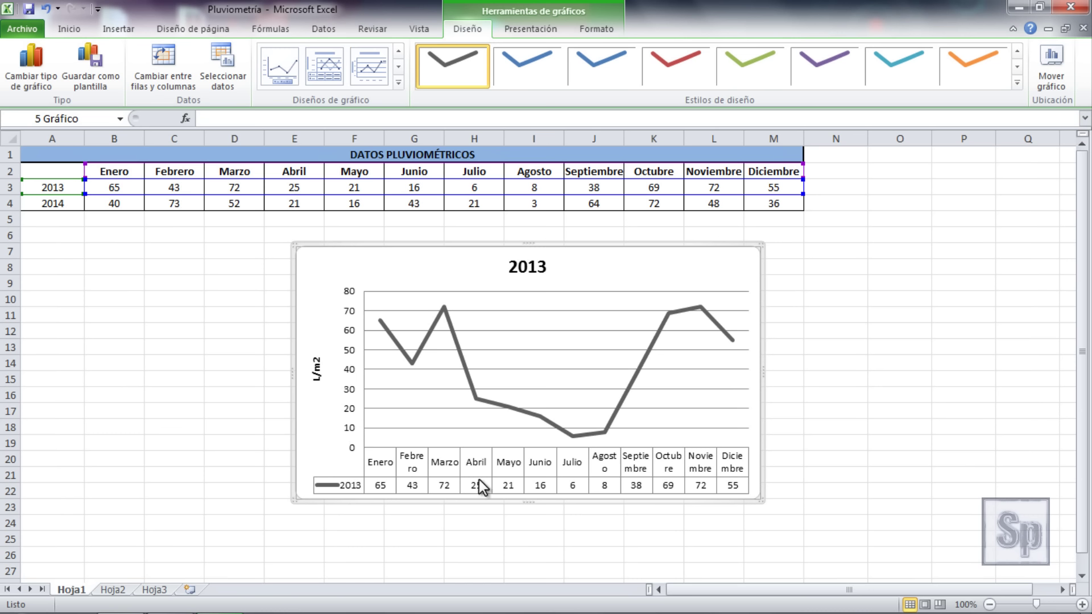
# Change the line chart to a 3D column chart, then to a flat 2D clustered column chart.
pyautogui.click(42, 88)
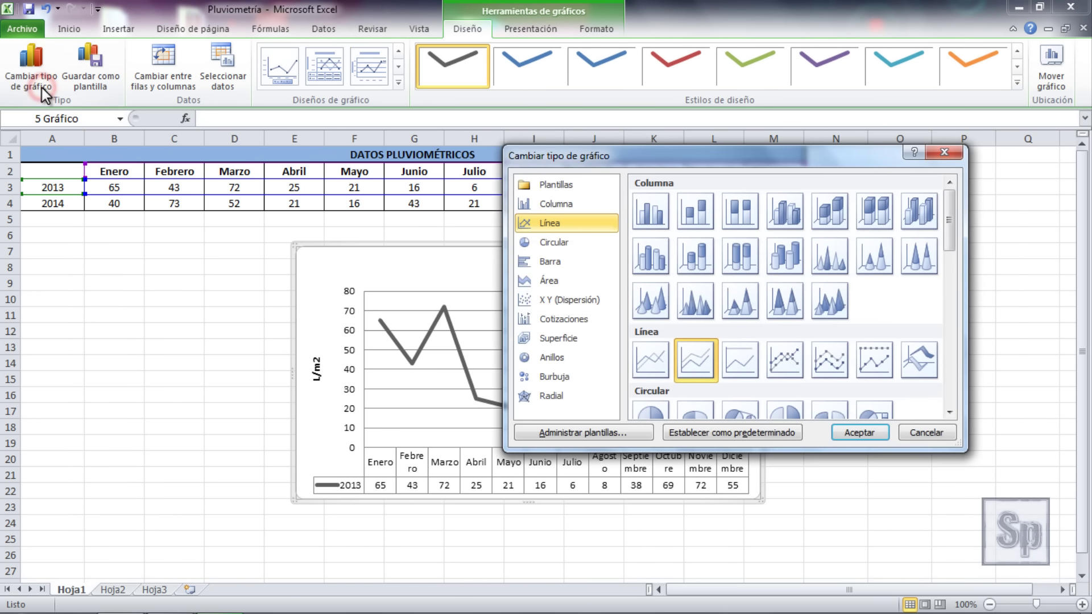
pyautogui.click(697, 223)
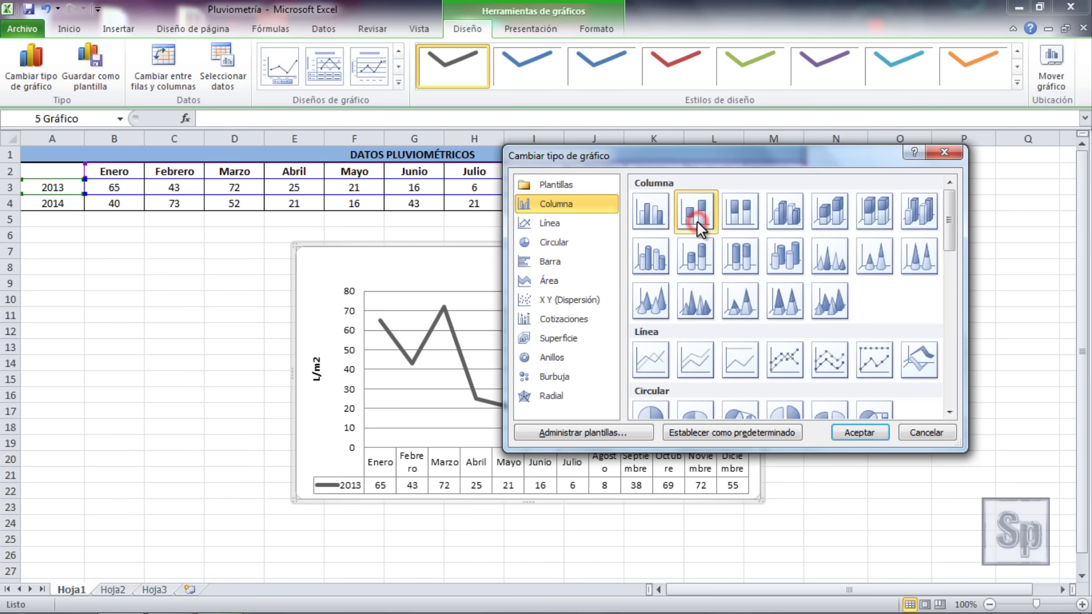
pyautogui.click(652, 257)
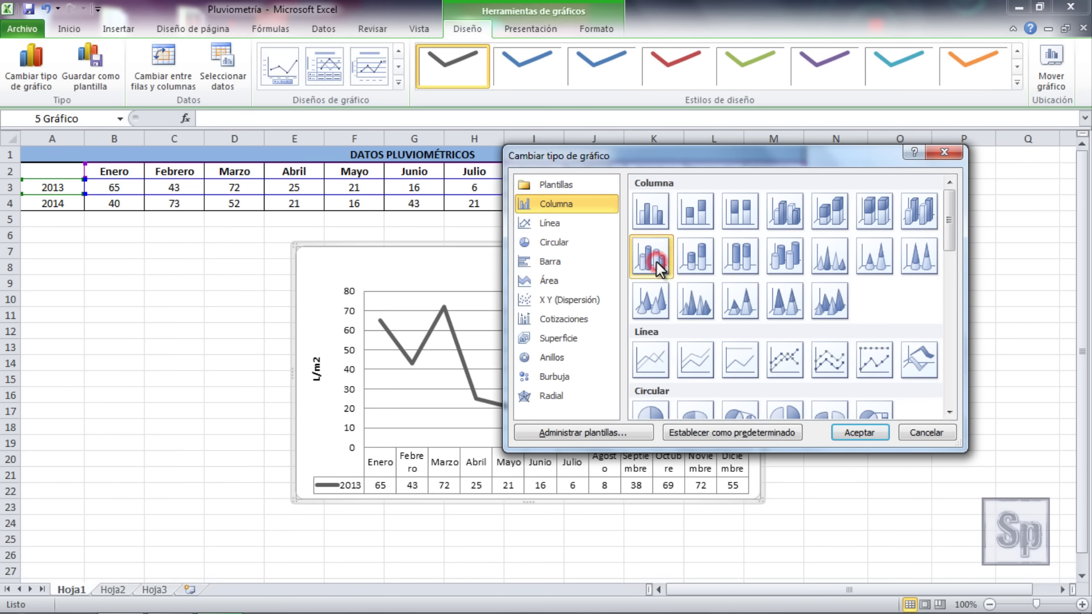
pyautogui.click(857, 434)
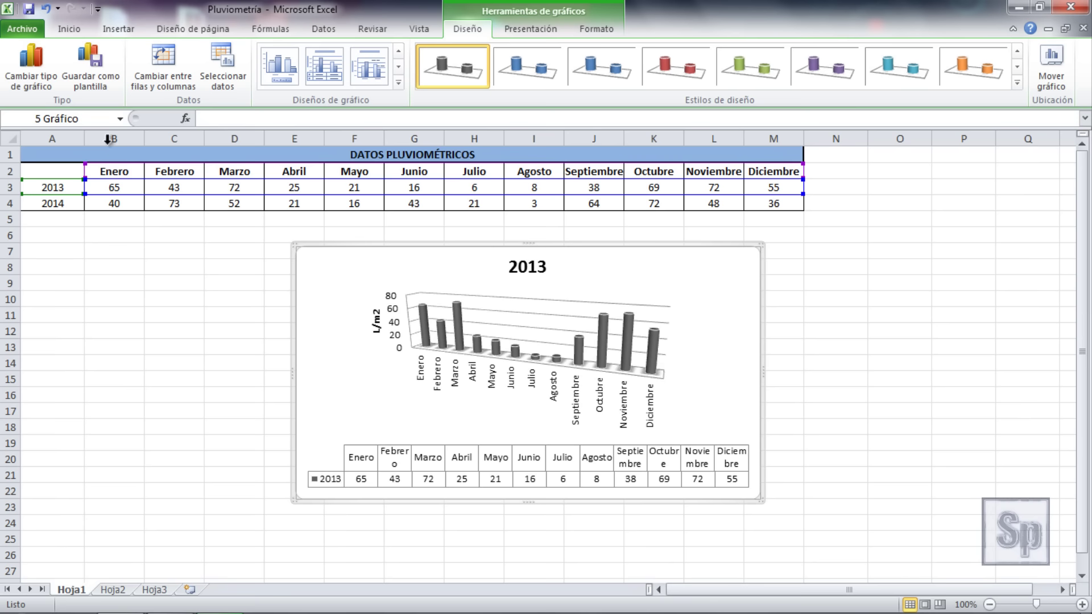
pyautogui.click(35, 73)
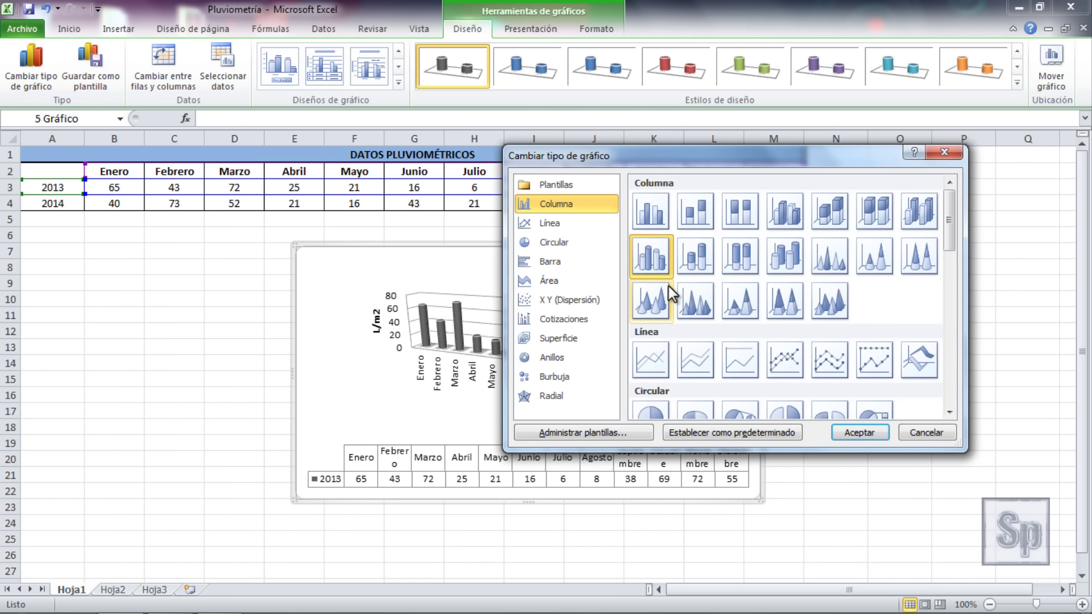
pyautogui.click(691, 213)
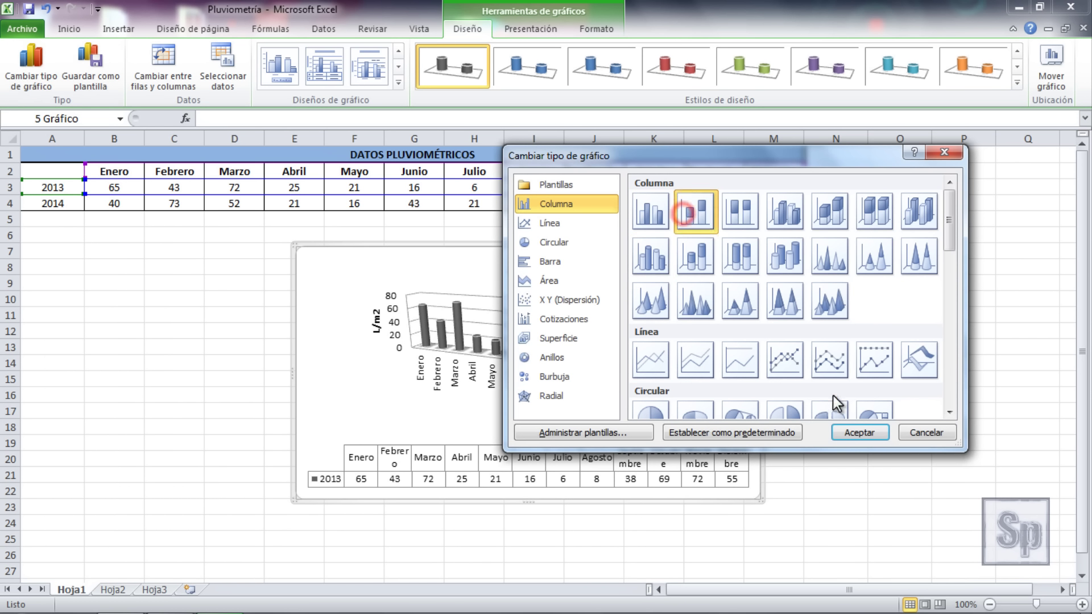
pyautogui.click(855, 434)
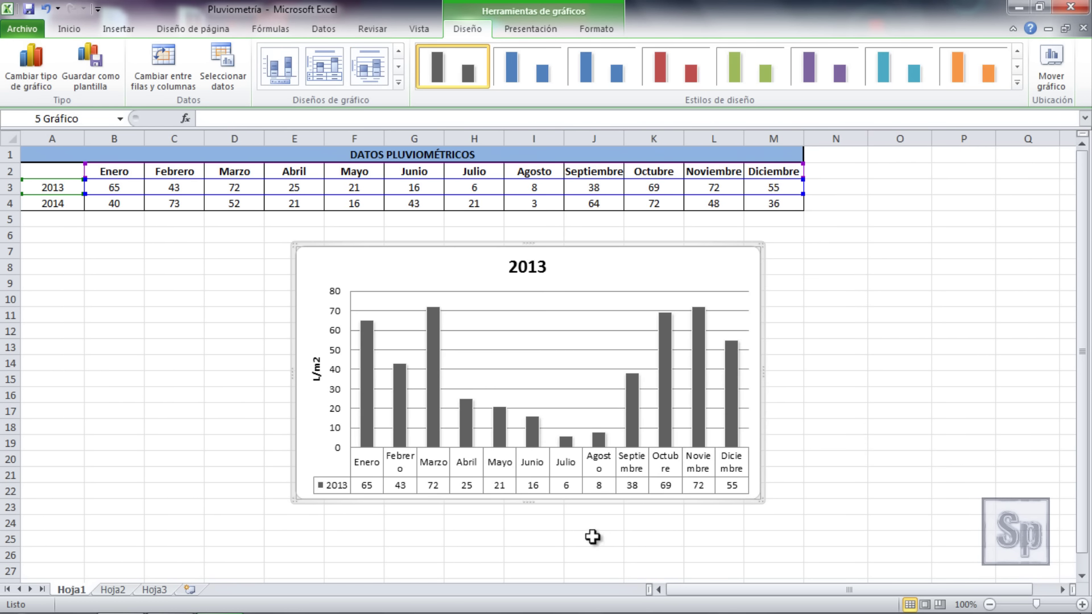
# Colour the bars blue and apply a layout with data labels and a legend.
pyautogui.click(592, 72)
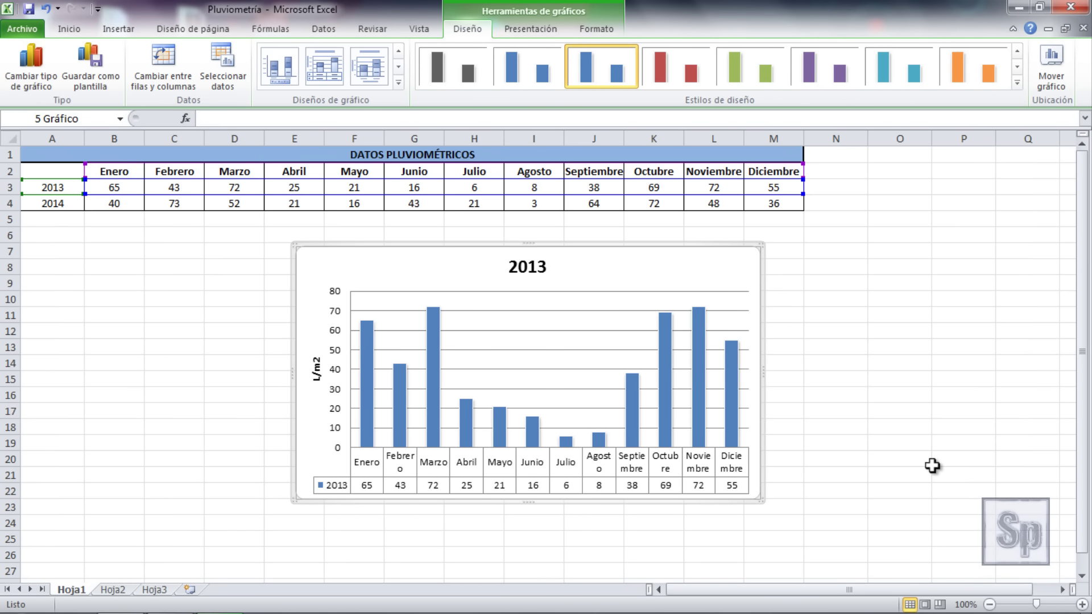
pyautogui.click(396, 84)
pyautogui.click(331, 77)
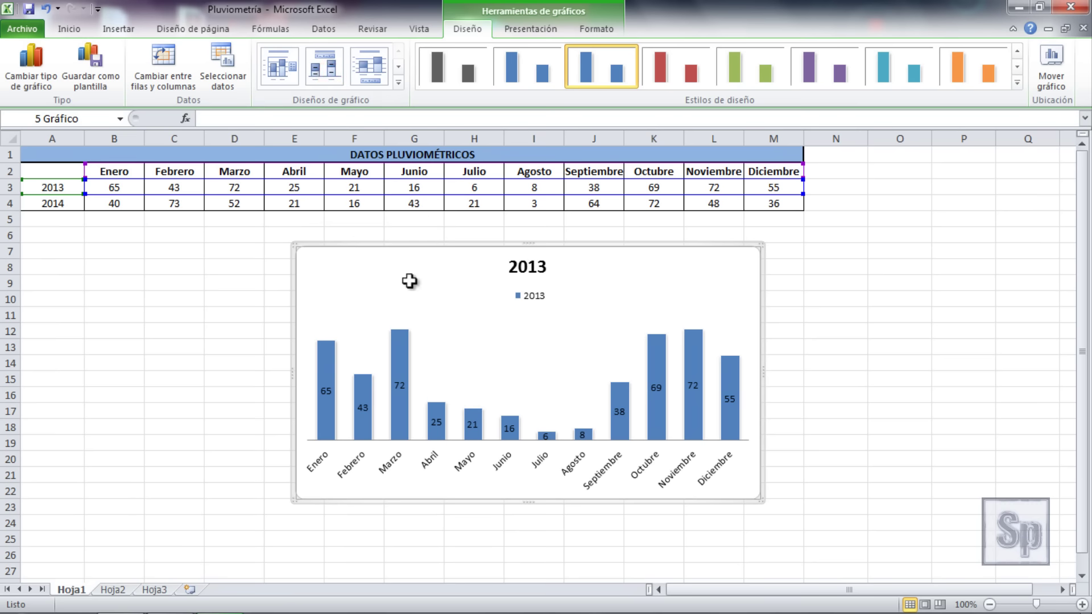
pyautogui.click(398, 83)
# Try layouts with bottom legend and axis titles, then settle on one with a data table below.
pyautogui.click(286, 112)
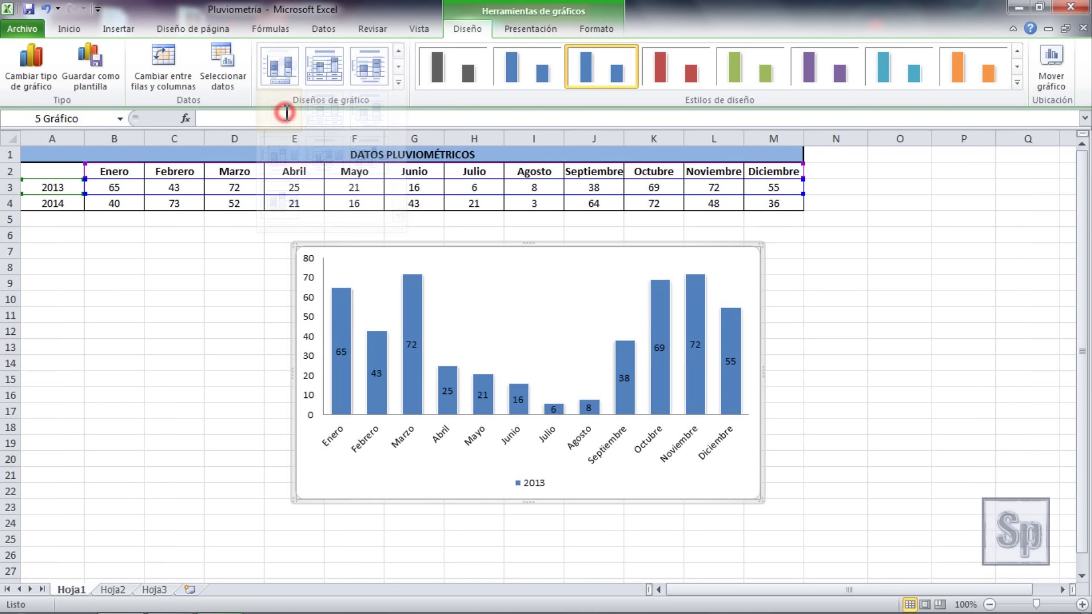
pyautogui.click(398, 84)
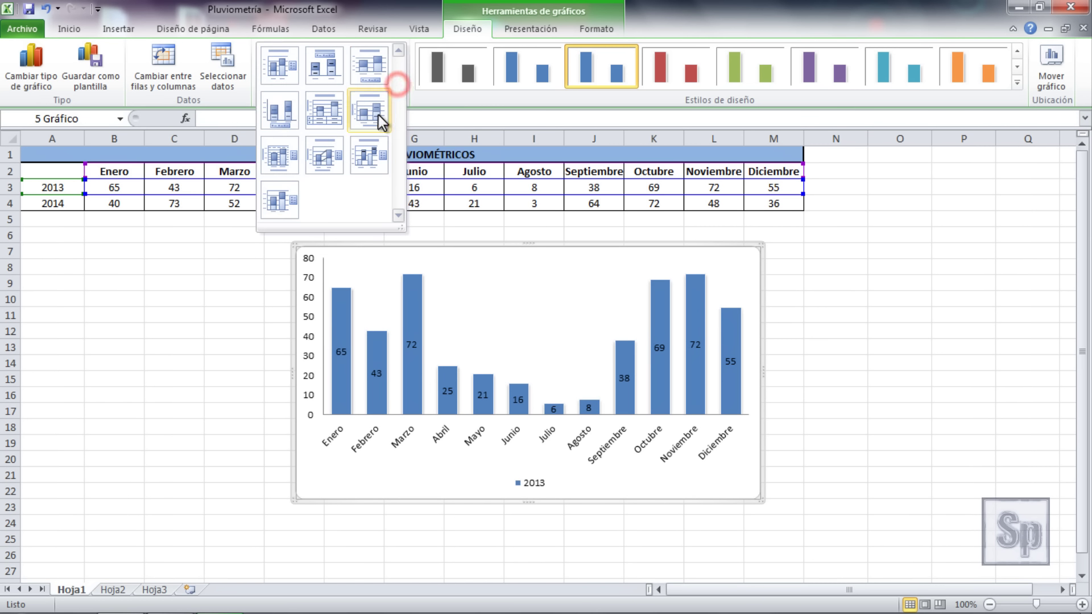
pyautogui.click(376, 114)
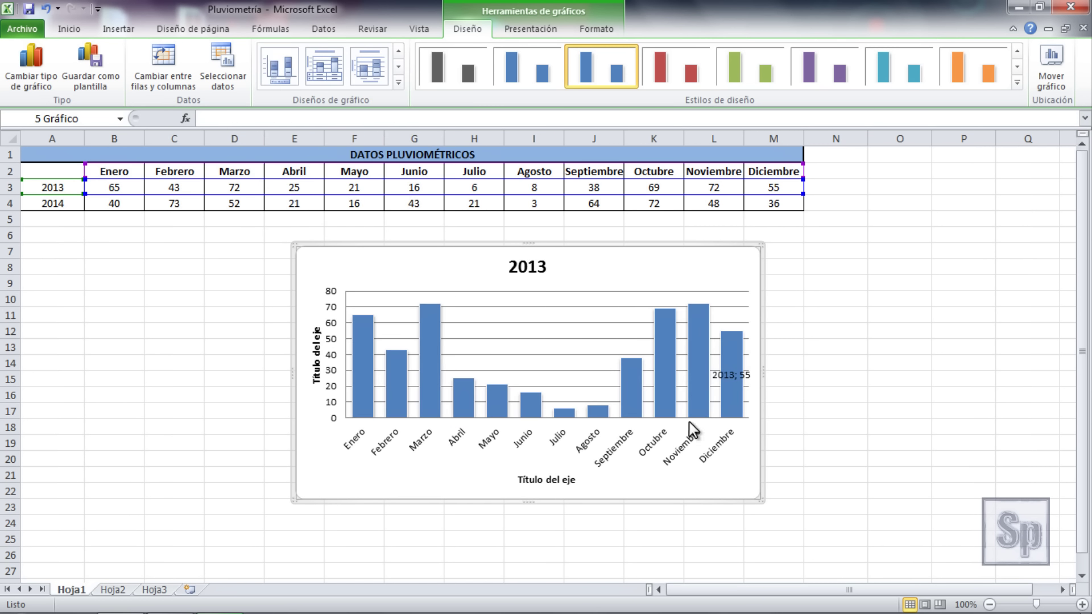
pyautogui.click(398, 85)
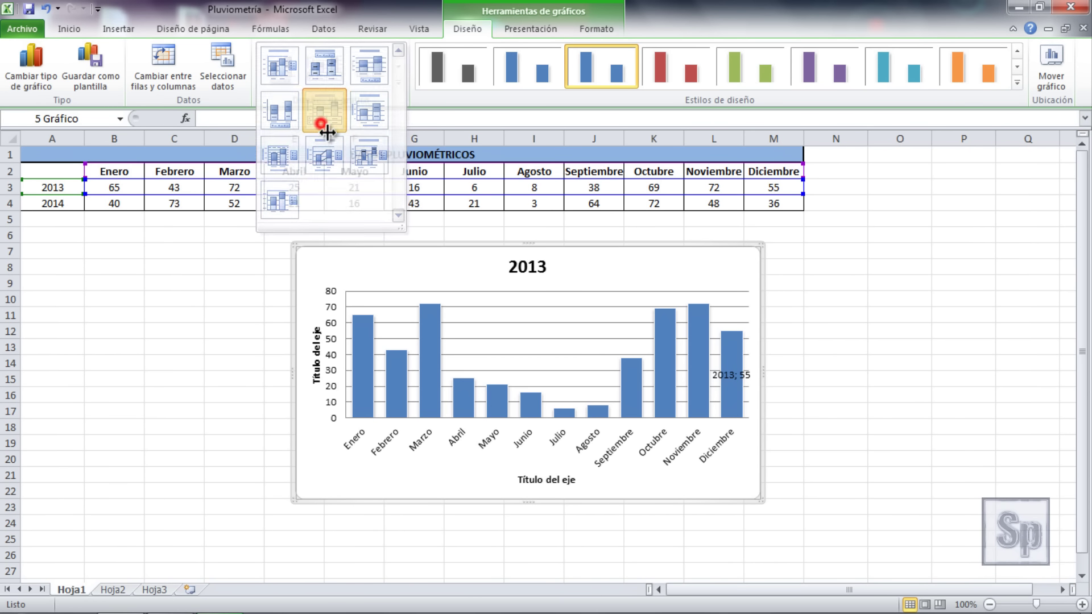
pyautogui.click(321, 193)
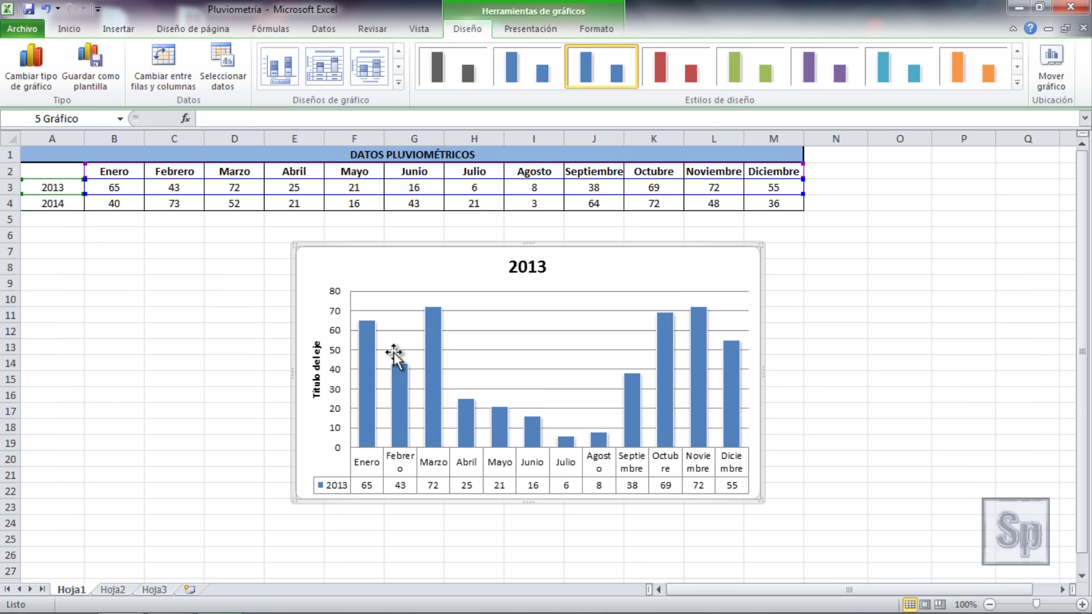
pyautogui.click(219, 431)
pyautogui.click(352, 364)
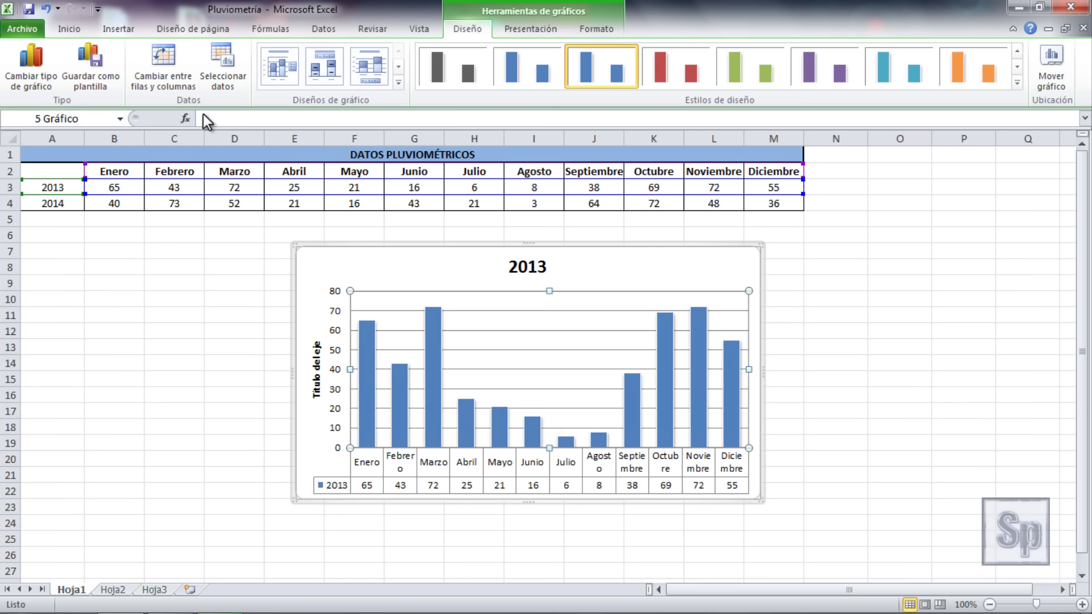
# Add a 2014 series named from cell A4 with values B4:M4 to the chart's data source.
pyautogui.click(216, 74)
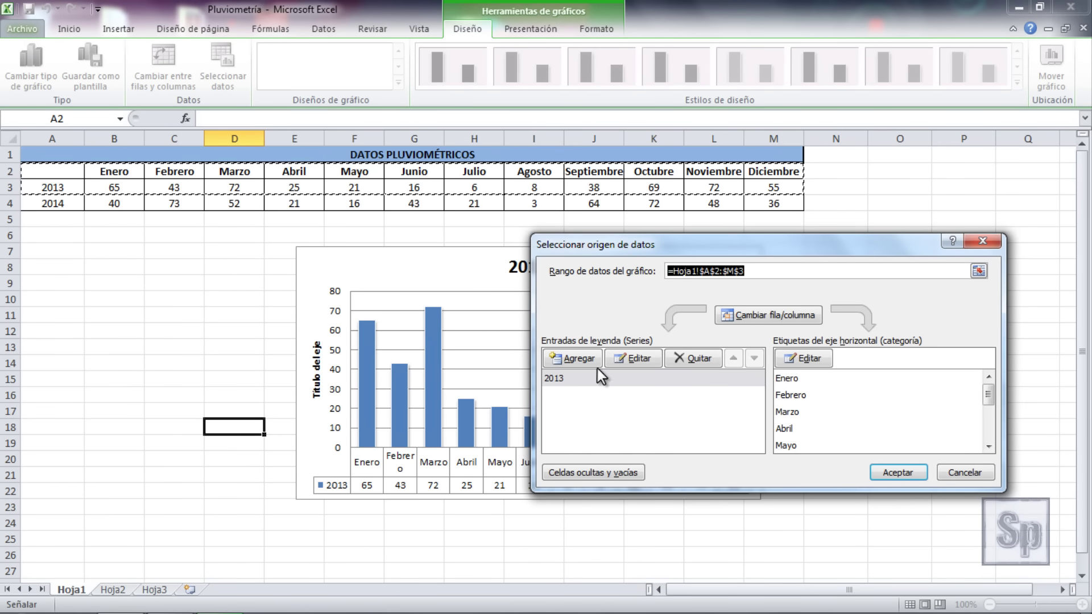
pyautogui.click(568, 357)
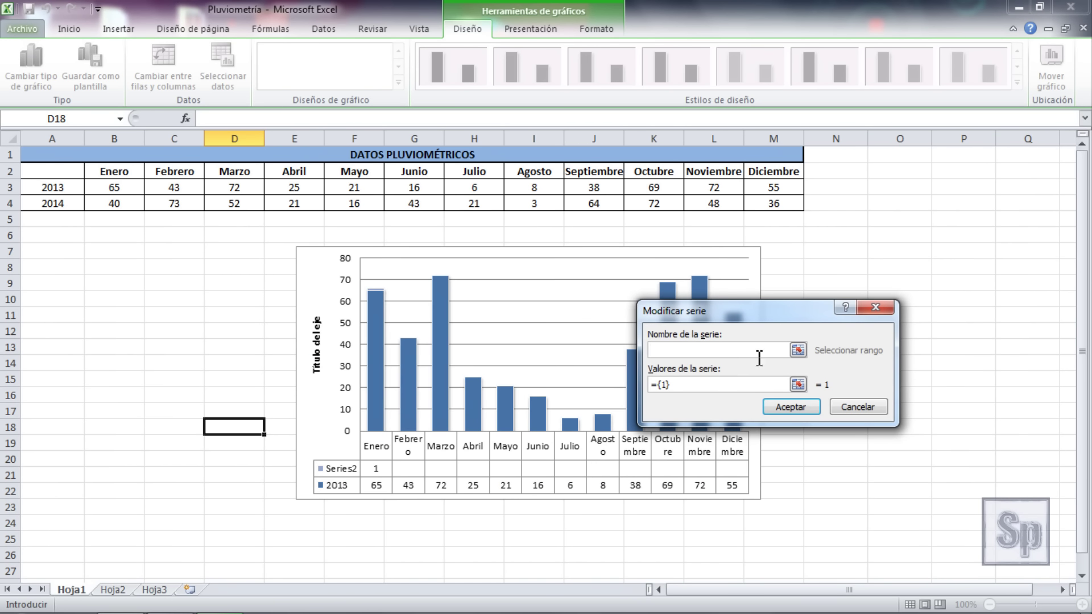
pyautogui.click(798, 351)
pyautogui.click(55, 204)
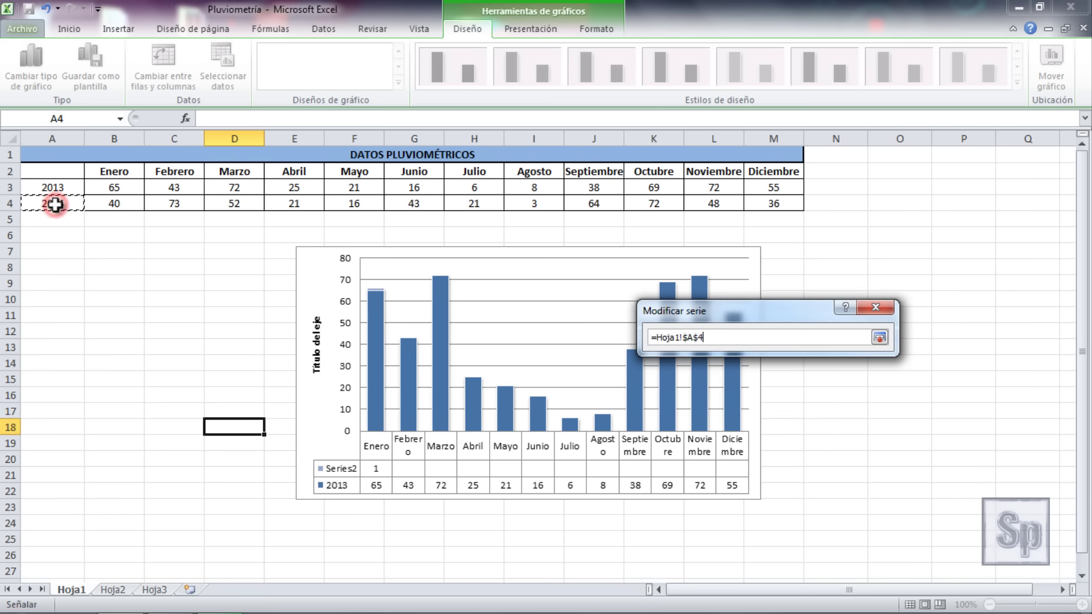
pyautogui.press('Return')
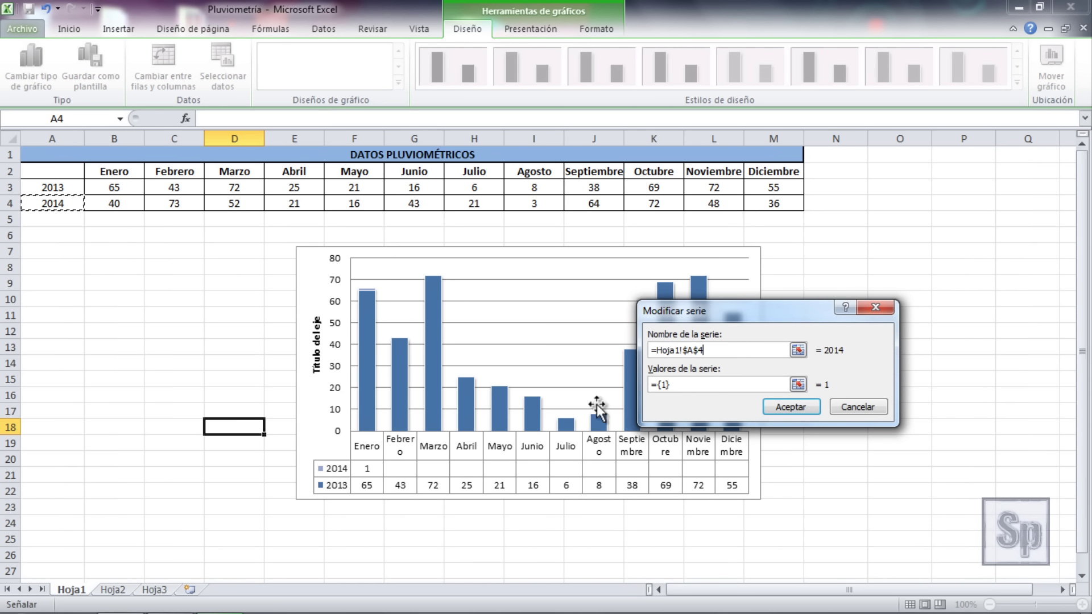
pyautogui.click(798, 385)
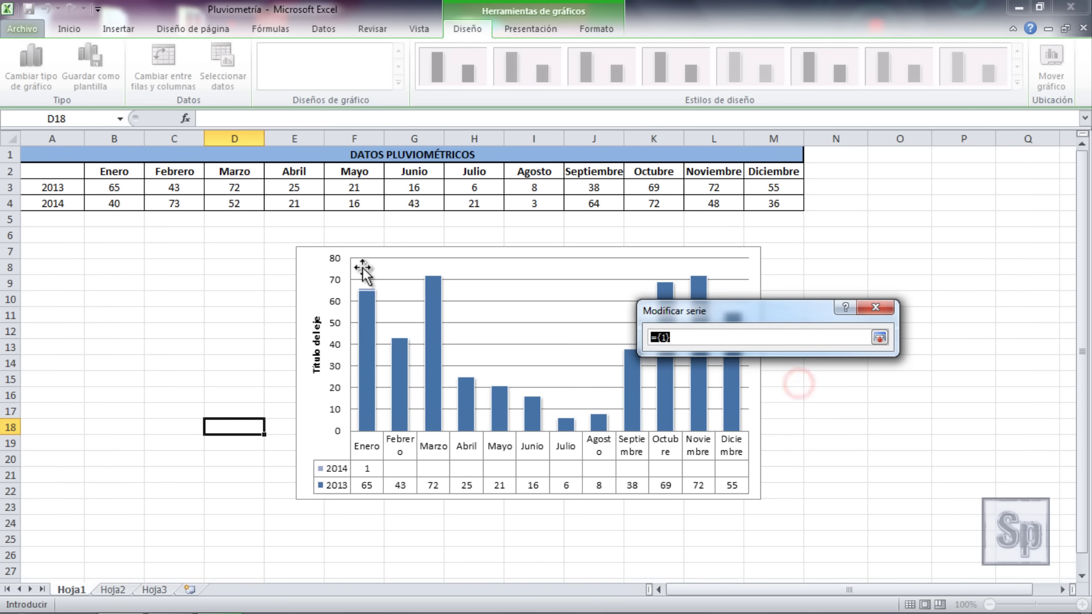
pyautogui.moveTo(113, 205); pyautogui.dragTo(791, 204)
pyautogui.click(879, 337)
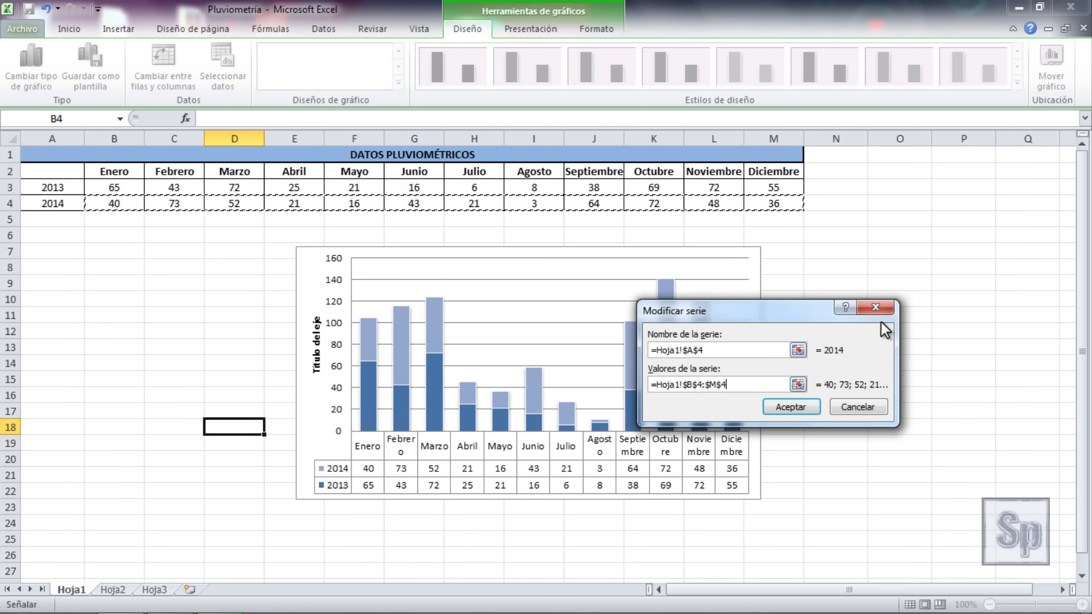
pyautogui.click(801, 407)
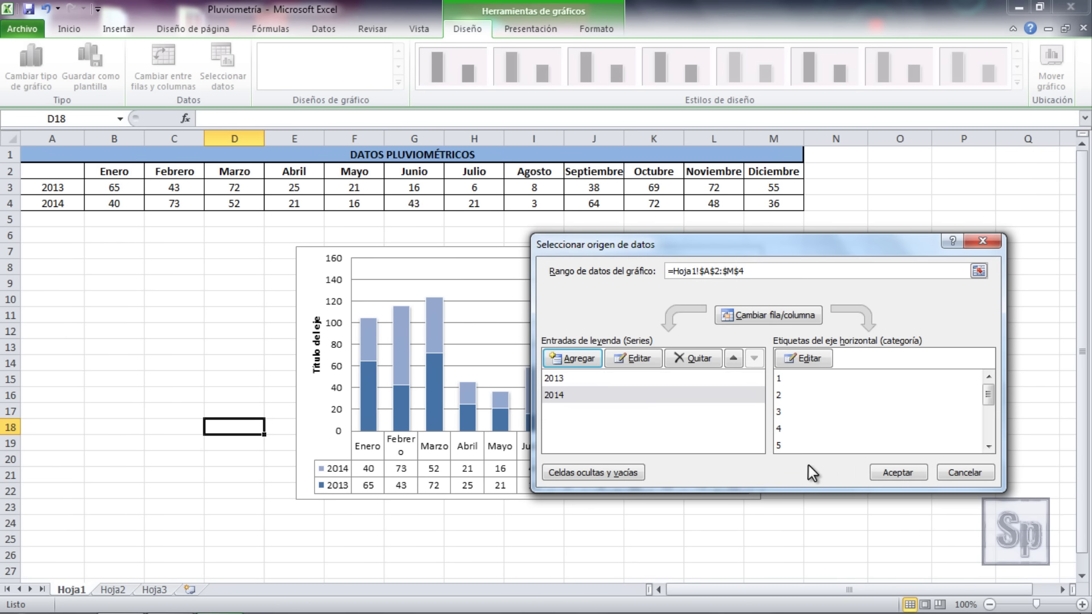
pyautogui.click(882, 475)
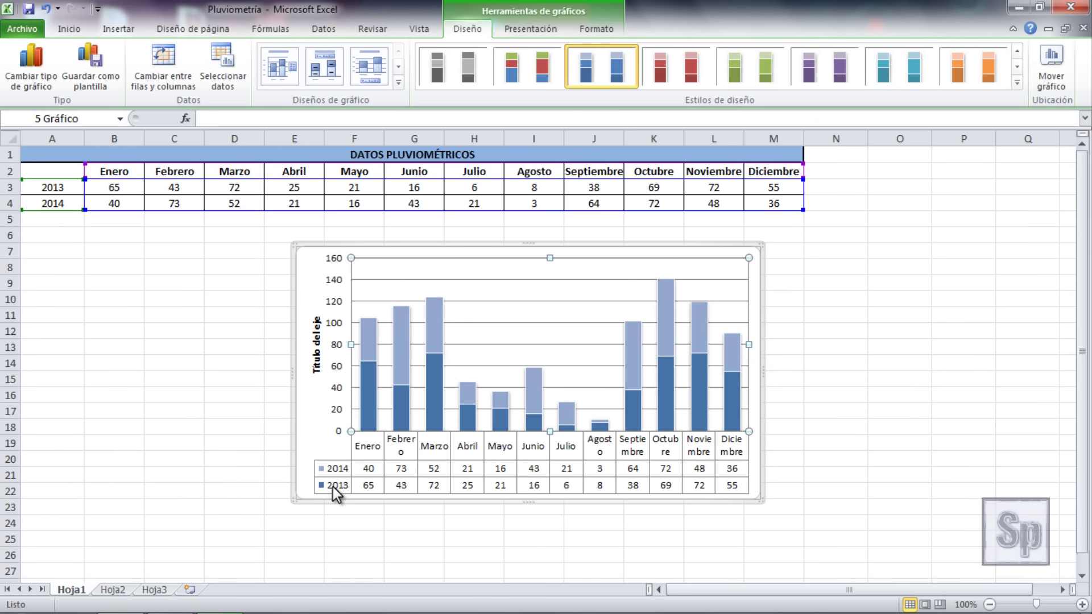
# Recolour the chart purple and apply Diseño 1 with a chart title and right-hand legend.
pyautogui.click(681, 62)
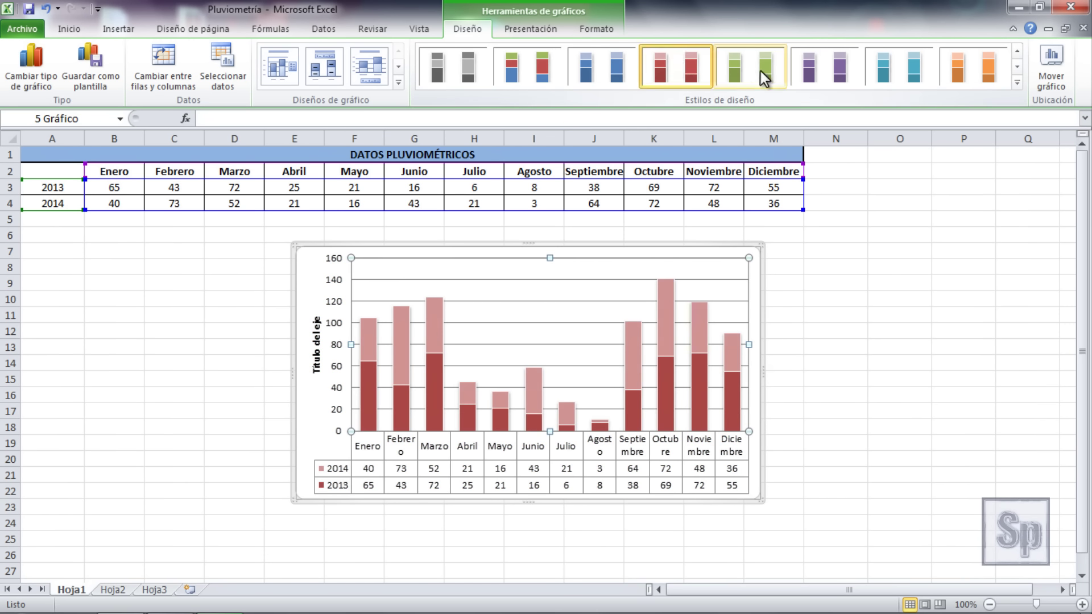
pyautogui.click(814, 69)
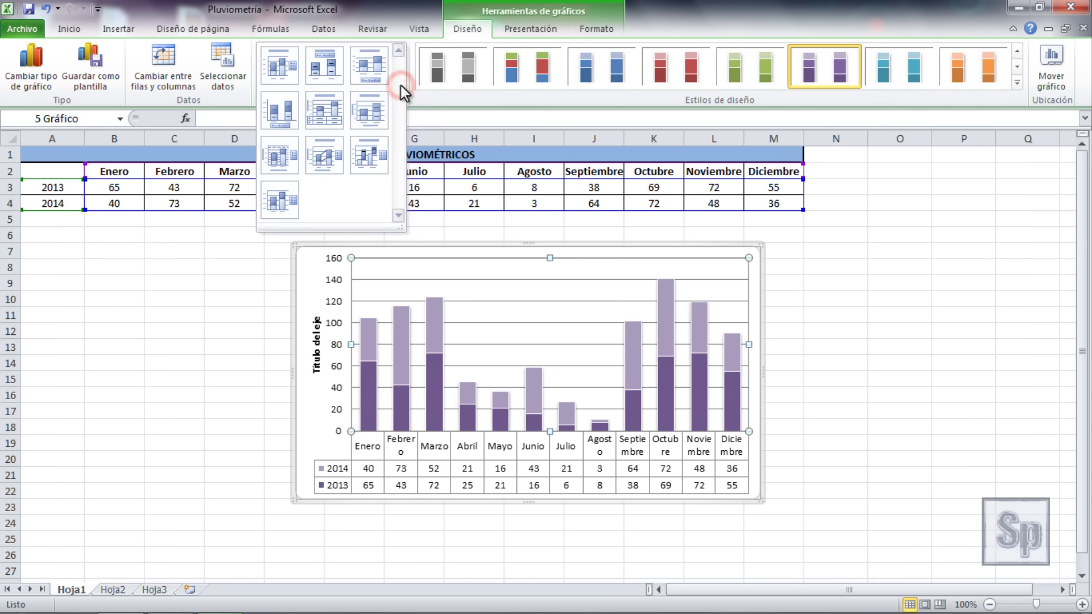
pyautogui.click(288, 75)
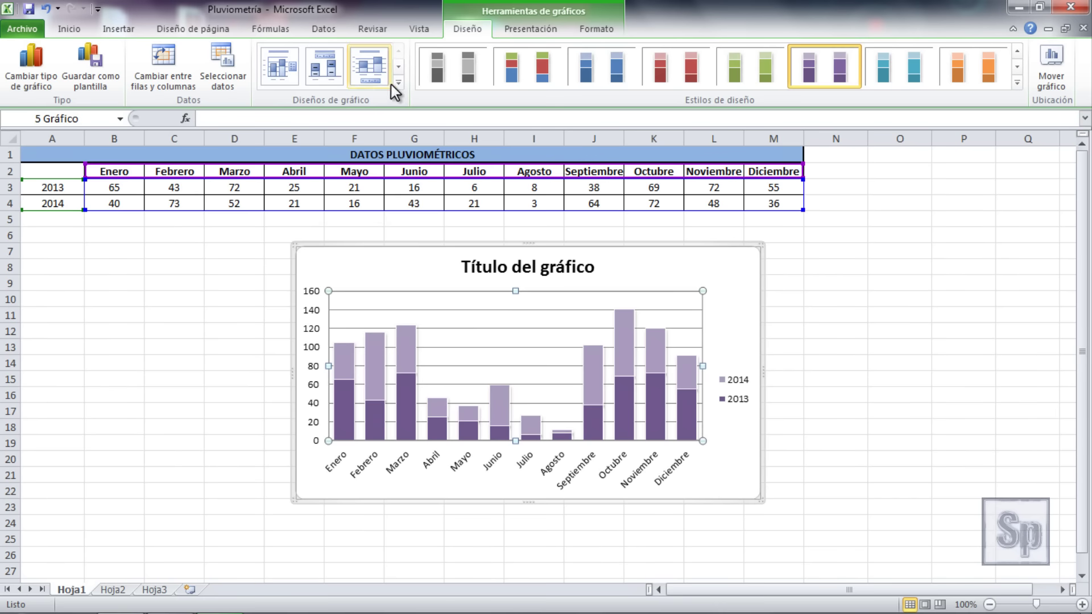
pyautogui.click(22, 84)
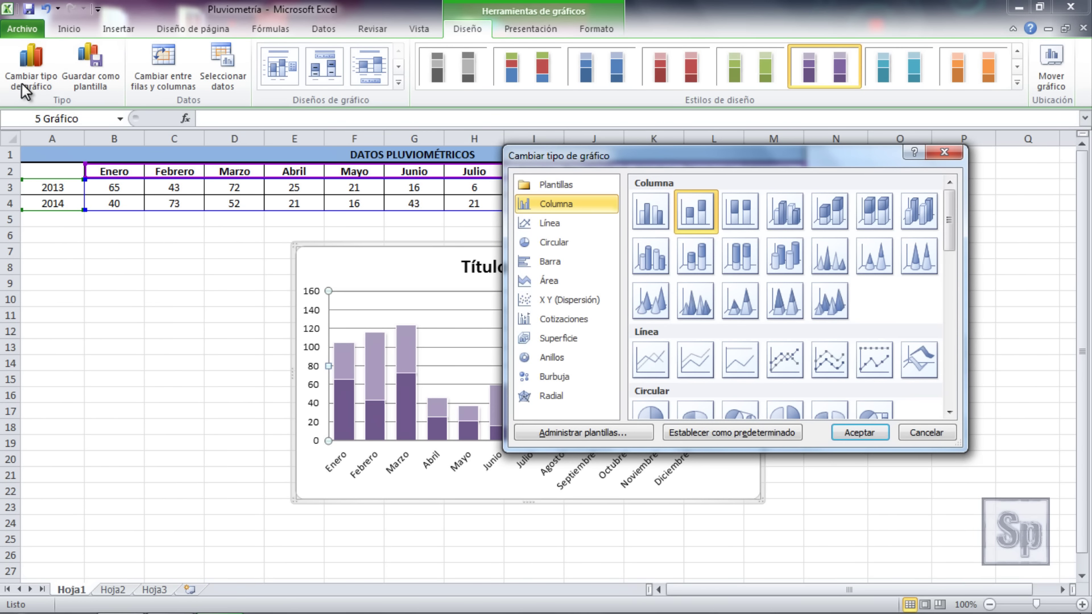
# Switch to clustered columns and colour the 2013 and 2014 series blue and red.
pyautogui.click(648, 218)
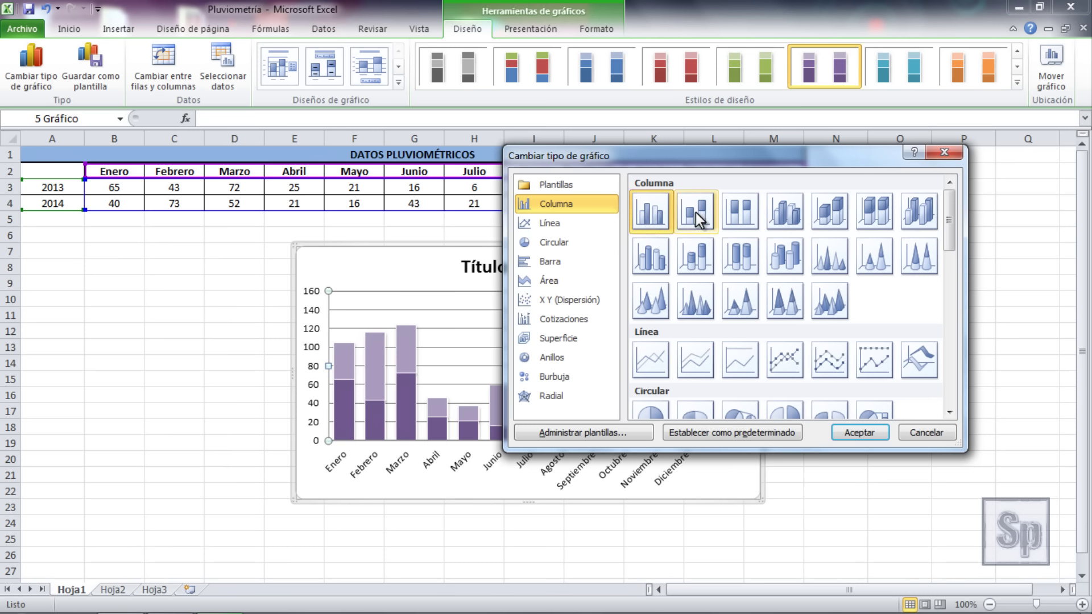
pyautogui.click(867, 434)
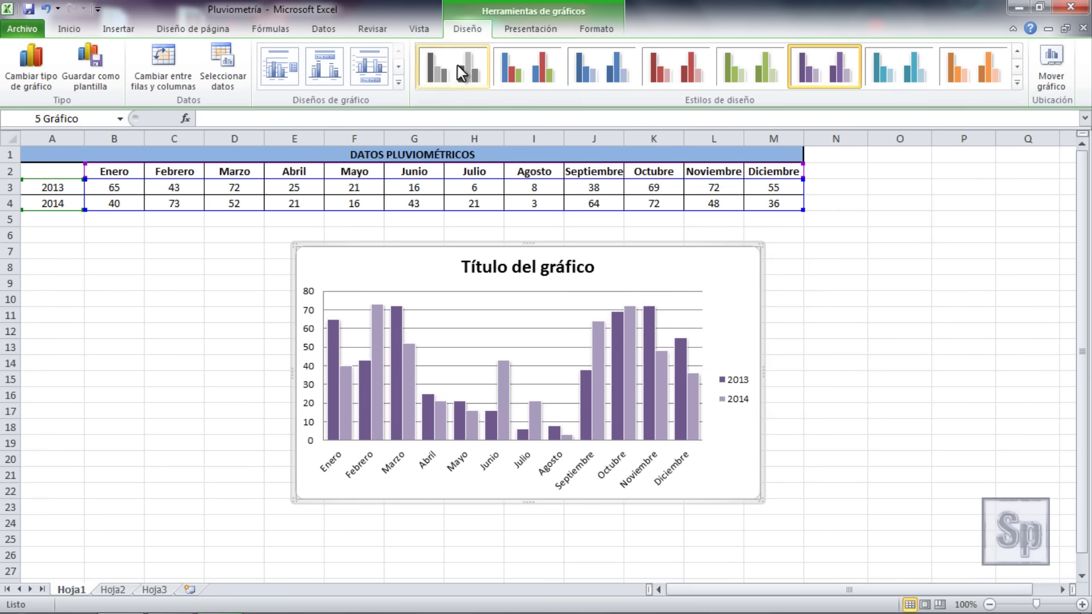
pyautogui.click(526, 67)
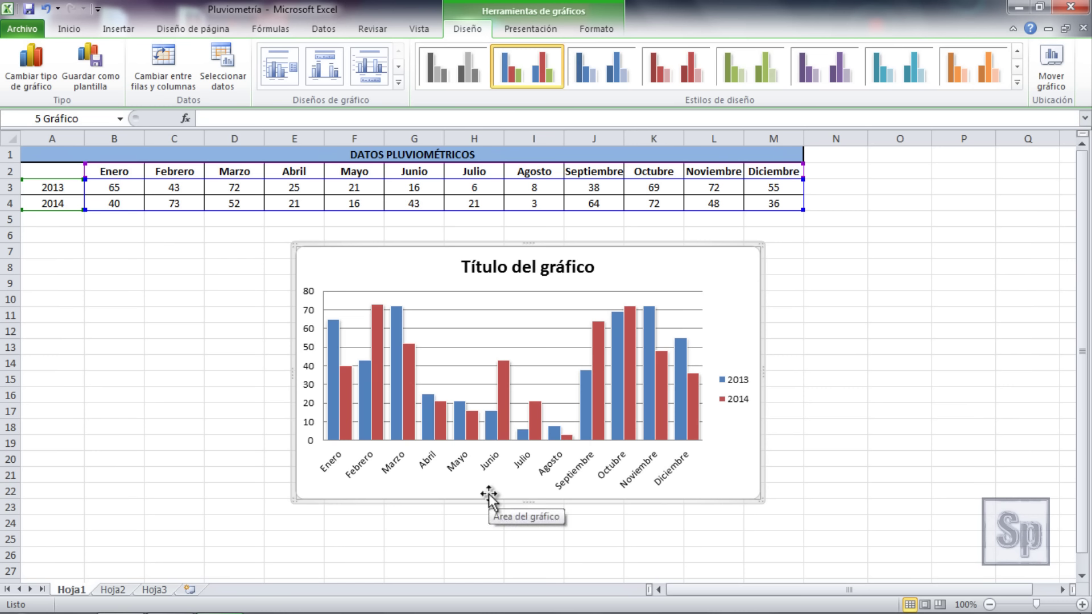
# Replace the Título del gráfico placeholder with the title 'Pluviometría'.
pyautogui.click(520, 265)
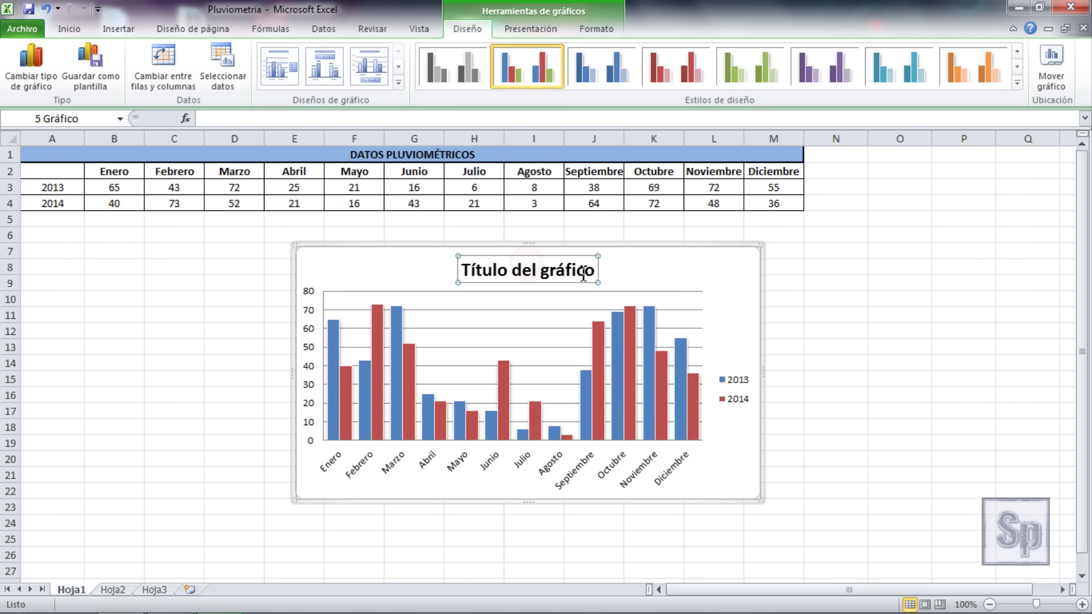
pyautogui.moveTo(597, 270); pyautogui.dragTo(427, 272)
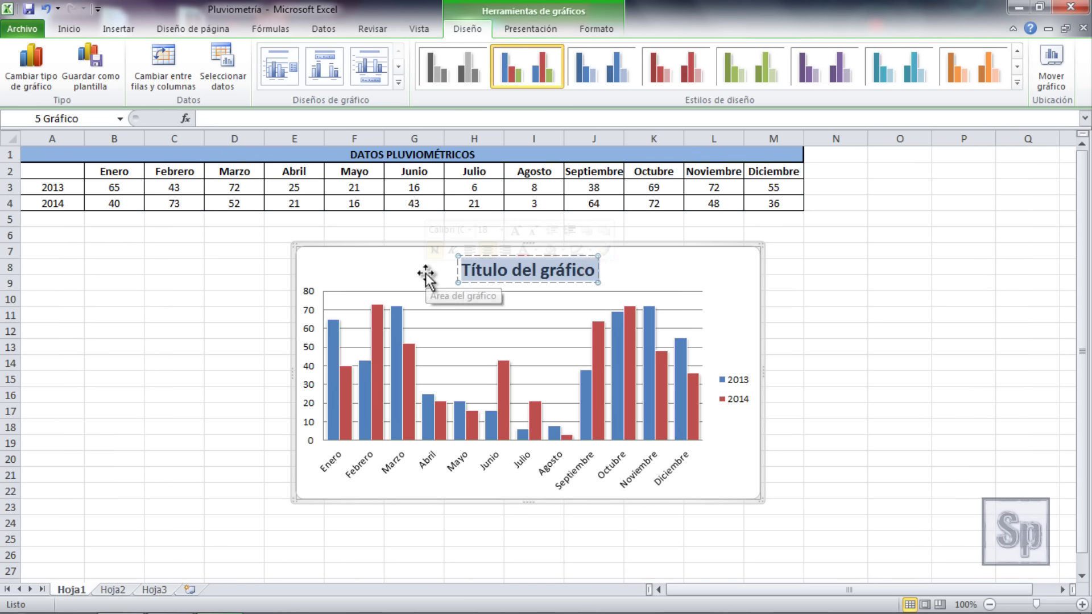
pyautogui.write('Plu')
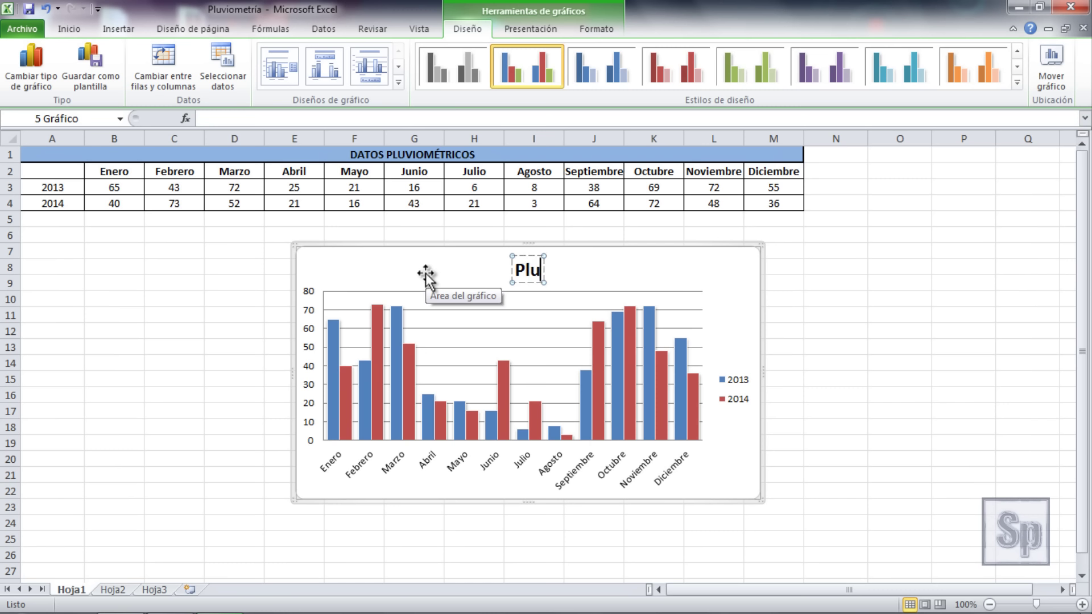
pyautogui.write('viomet')
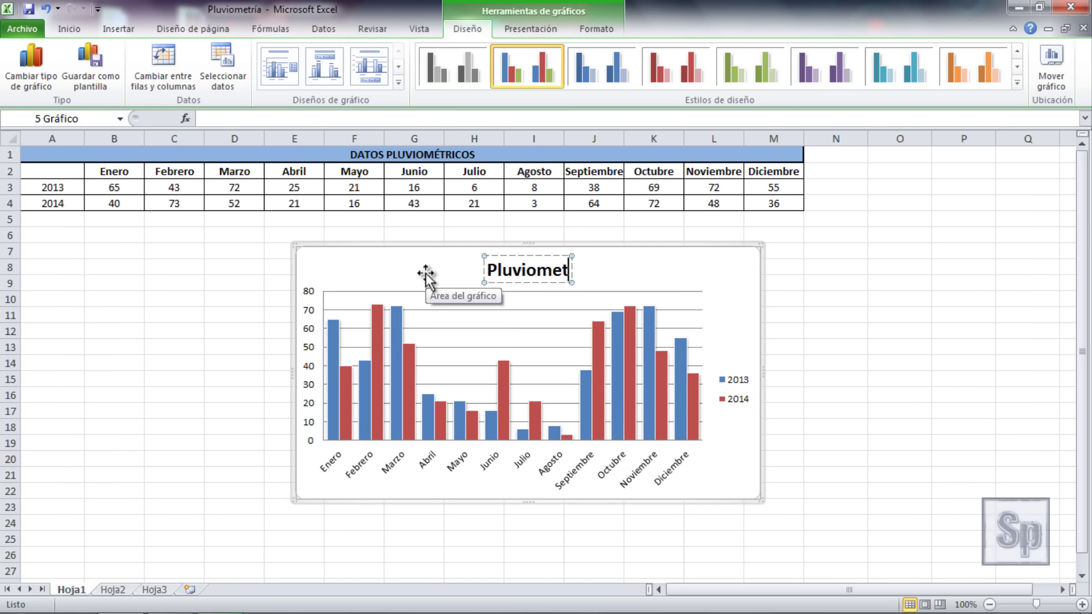
pyautogui.write('´')
pyautogui.write('ría')
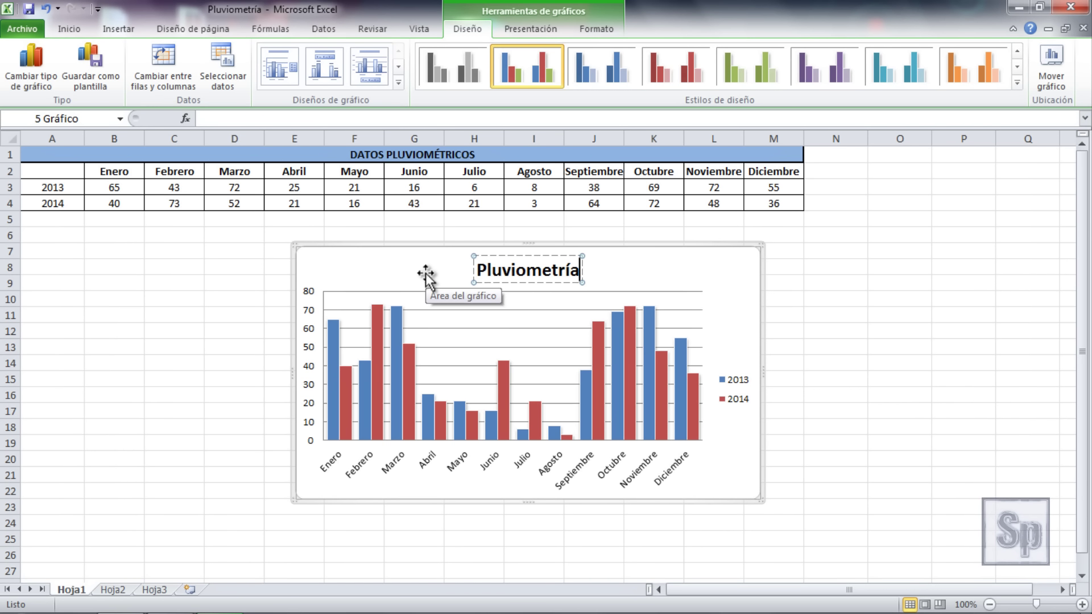
pyautogui.click(643, 270)
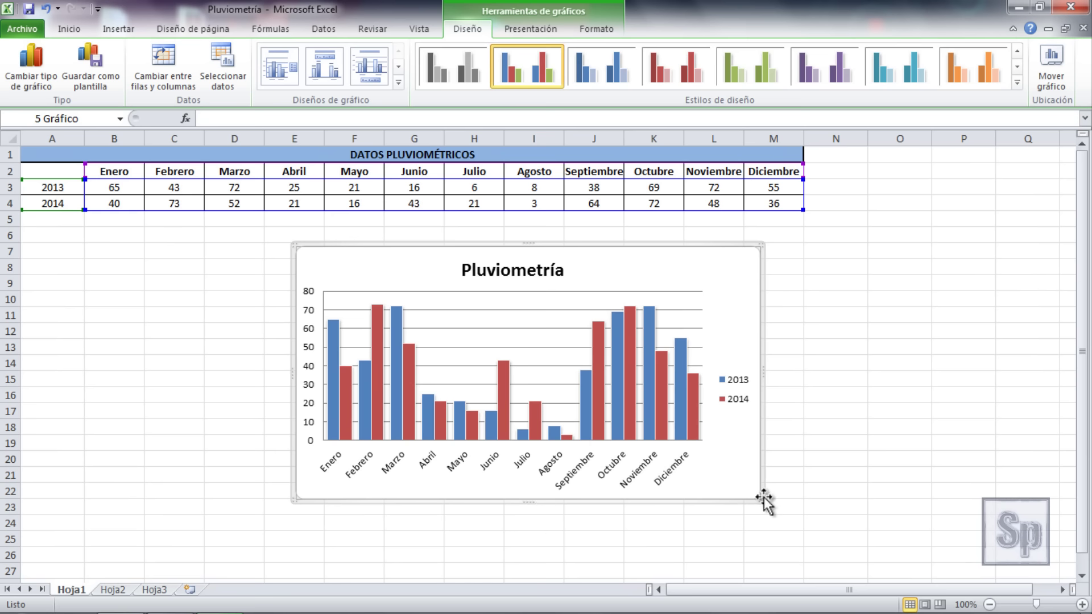
# Enlarge the chart, widen its plot area, and move it under the DATOS PLUVIOMÉTRICOS table.
pyautogui.moveTo(761, 498); pyautogui.dragTo(823, 521)
pyautogui.click(738, 303)
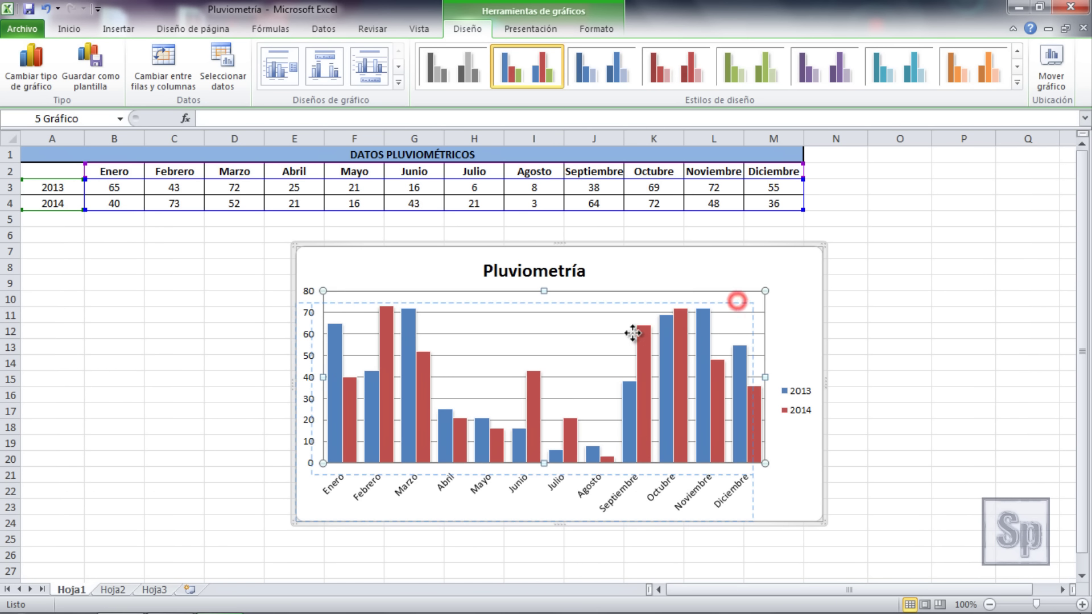
pyautogui.moveTo(716, 328); pyautogui.dragTo(710, 334)
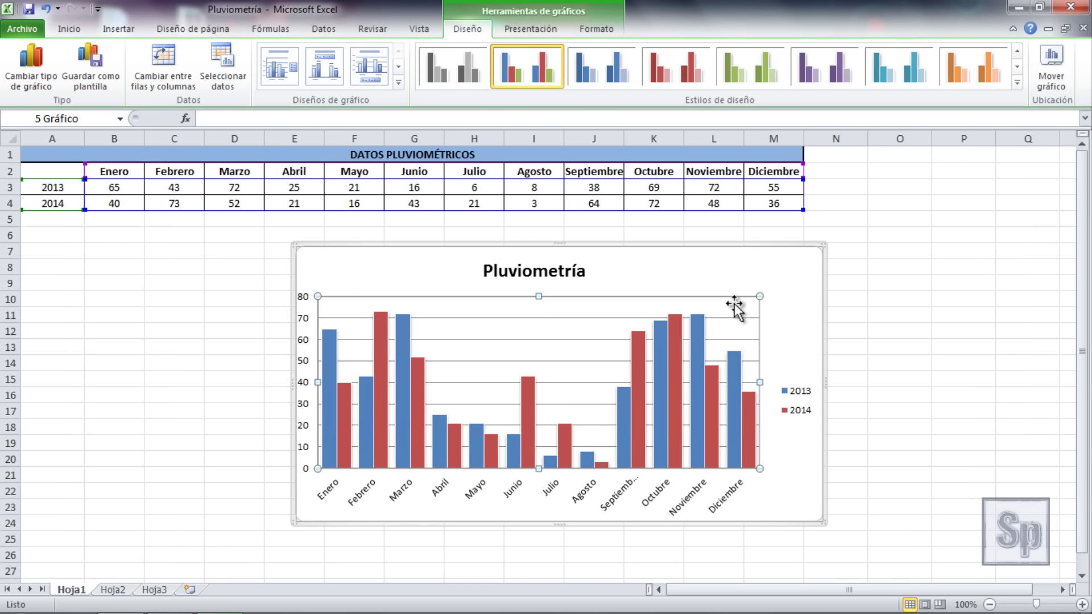
pyautogui.moveTo(716, 317); pyautogui.dragTo(748, 317)
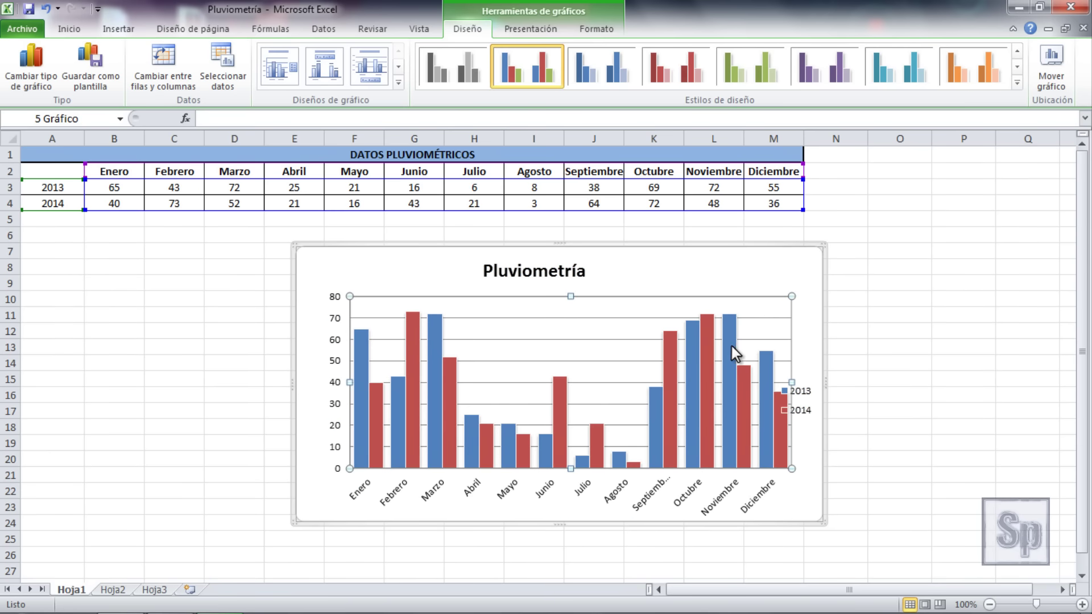
pyautogui.click(692, 325)
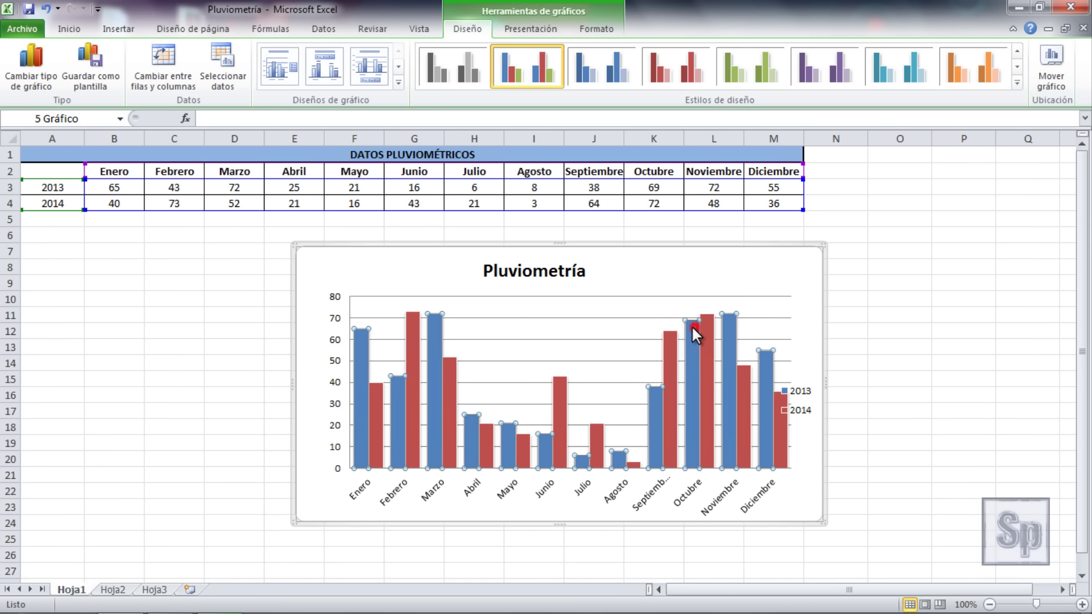
pyautogui.click(637, 301)
pyautogui.moveTo(622, 301); pyautogui.dragTo(623, 303)
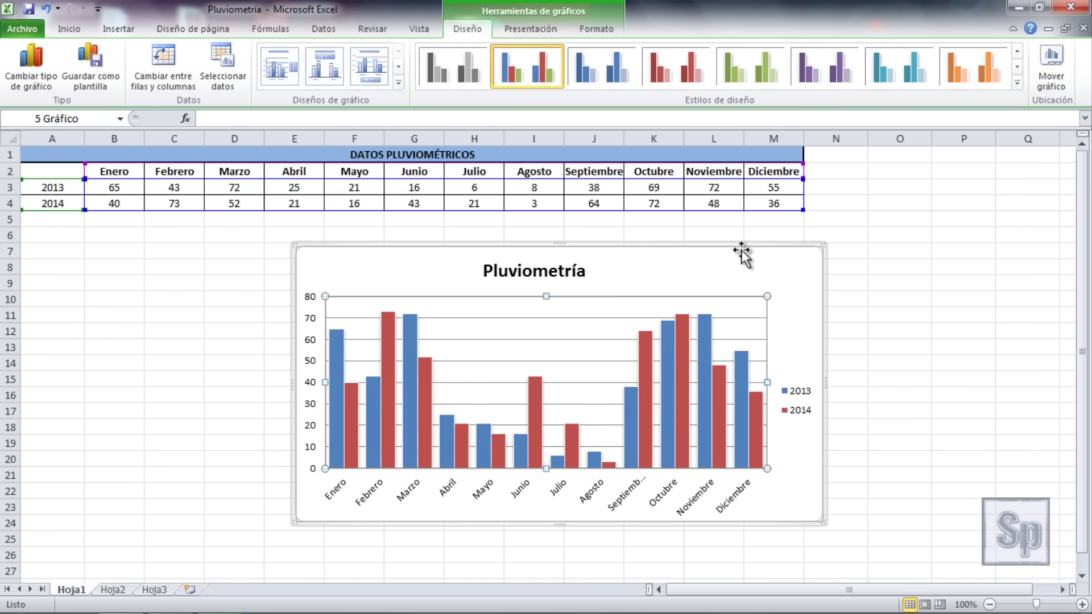
pyautogui.moveTo(741, 248); pyautogui.dragTo(595, 229)
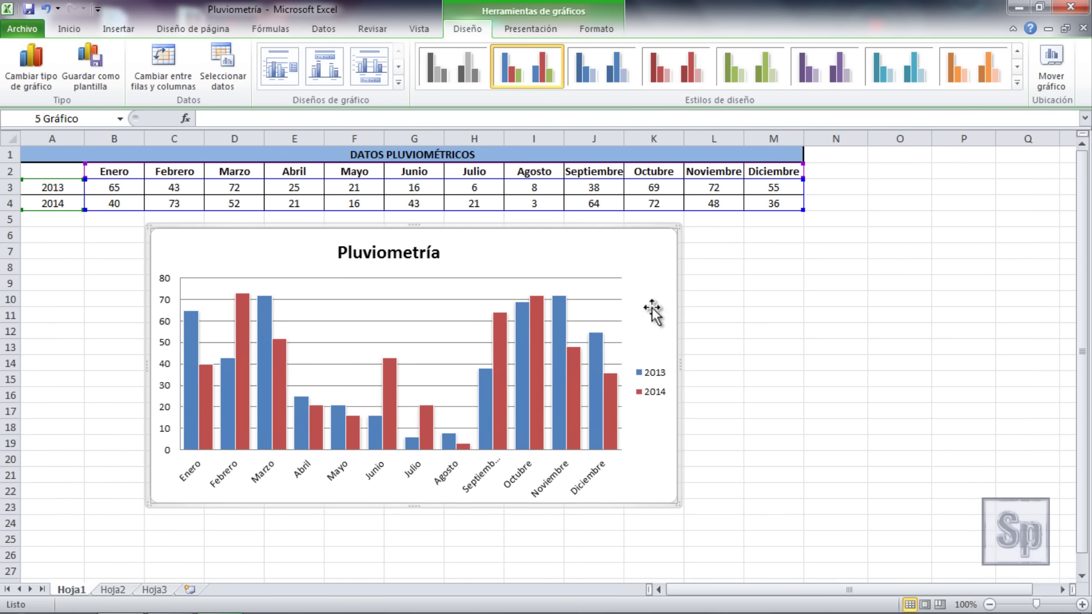
pyautogui.click(777, 474)
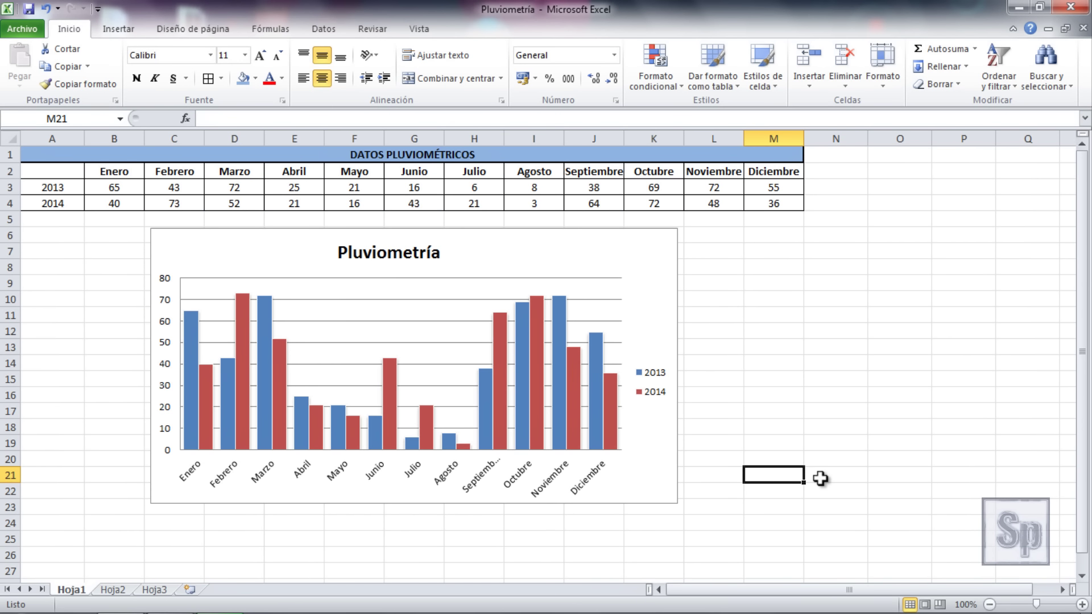